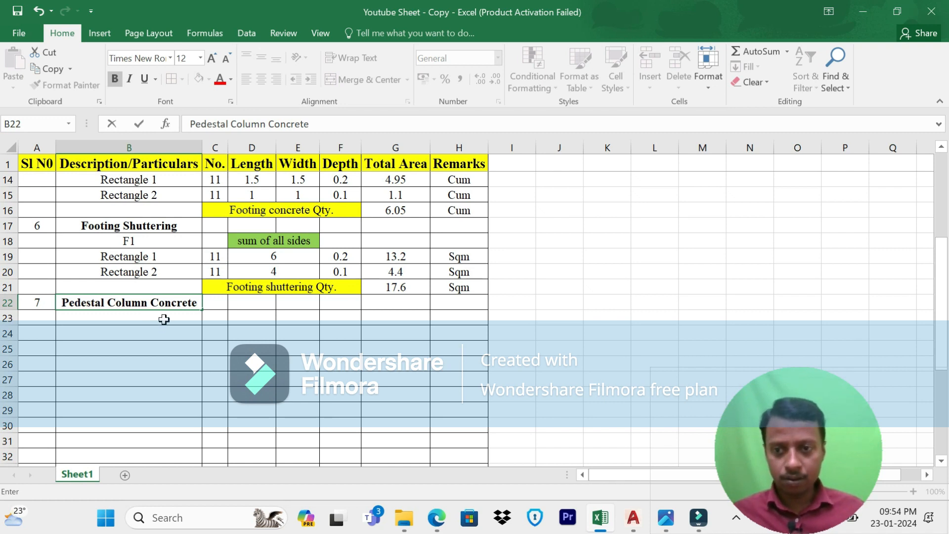
Step: Enter the item 7 description in B22 as Pedestal Column Concrete
key("Return")
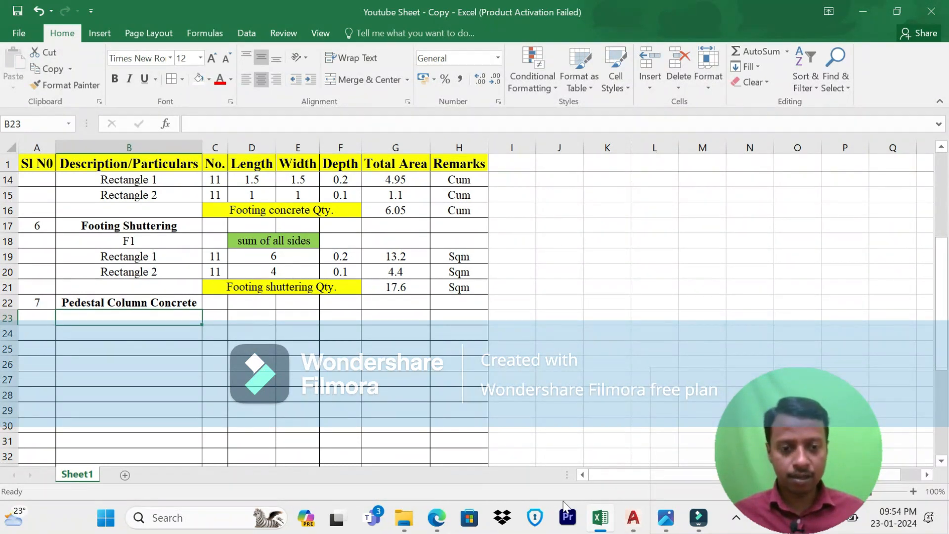
Step: Switch to AutoCAD and examine the column types and dimensions on each F1 footing in the footing plan
left_click(633, 519)
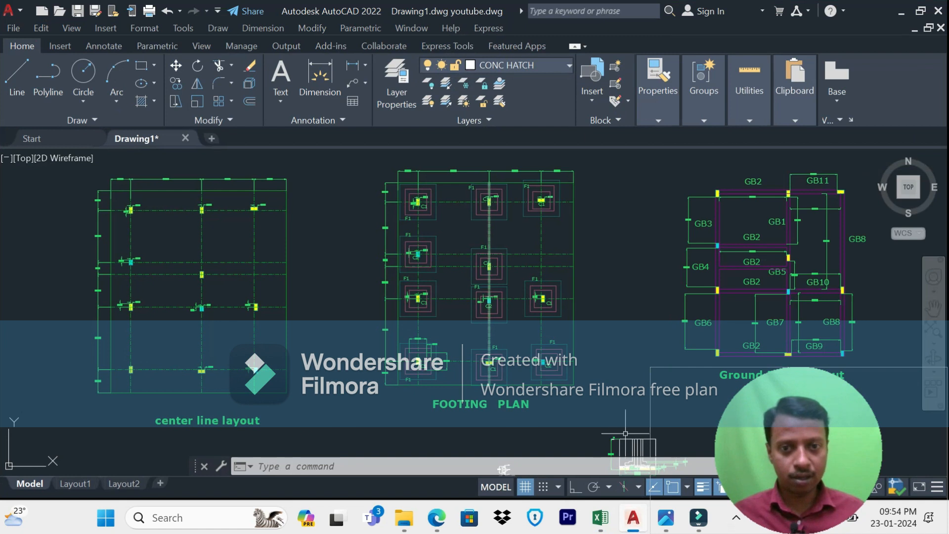
scroll(404, 203, "up", 3)
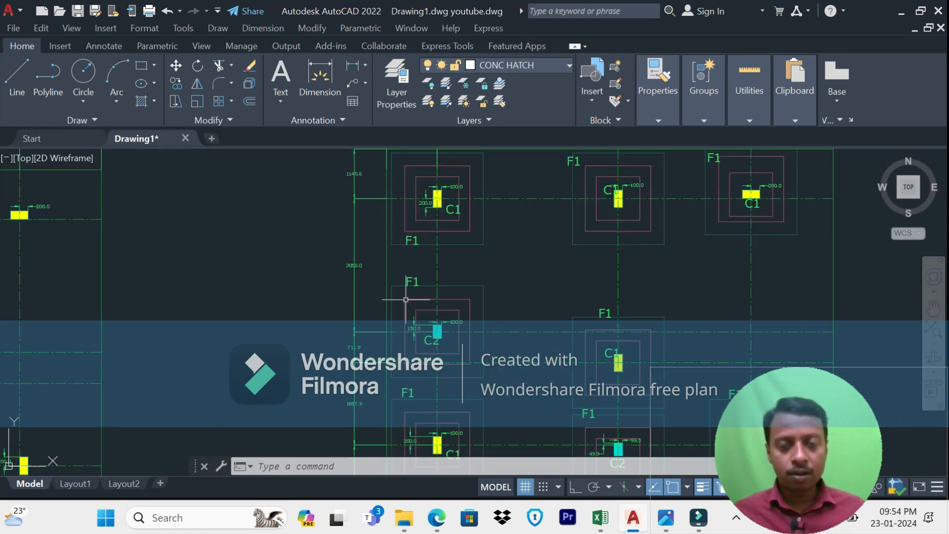
scroll(425, 260, "up", 2)
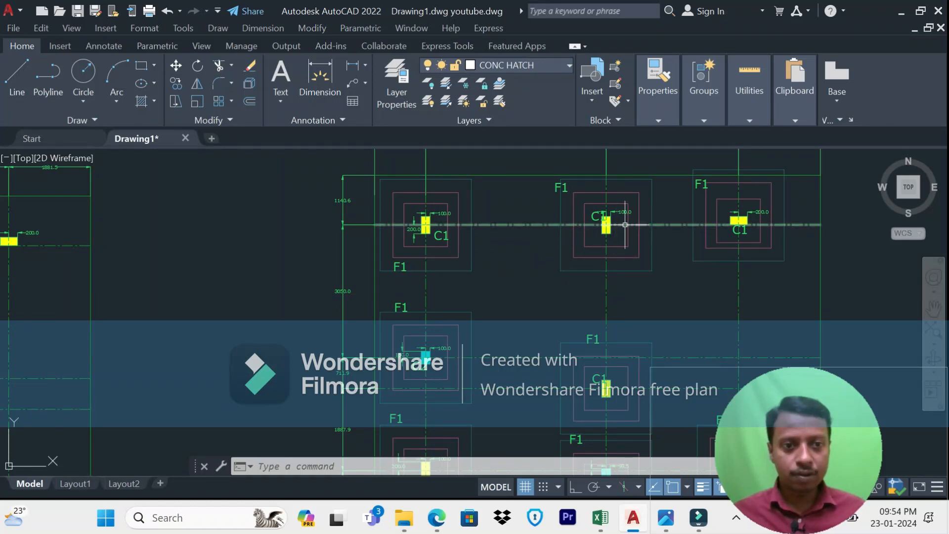
scroll(462, 336, "up", 2)
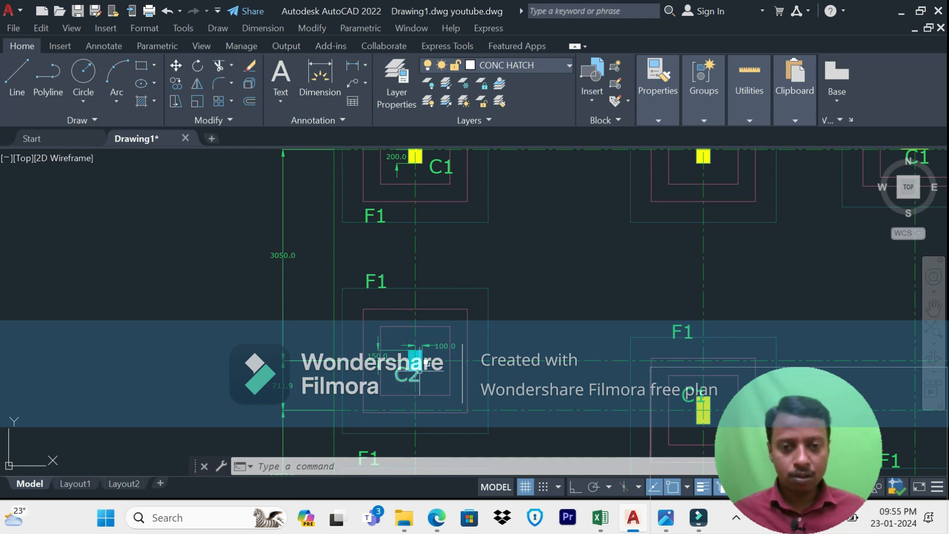
scroll(426, 363, "down", 3)
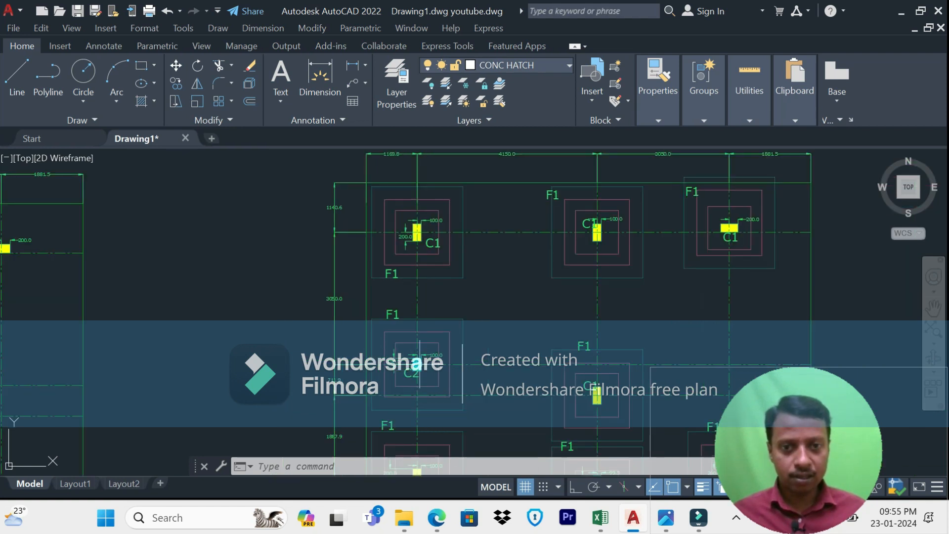
scroll(425, 257, "up", 3)
scroll(445, 301, "down", 2)
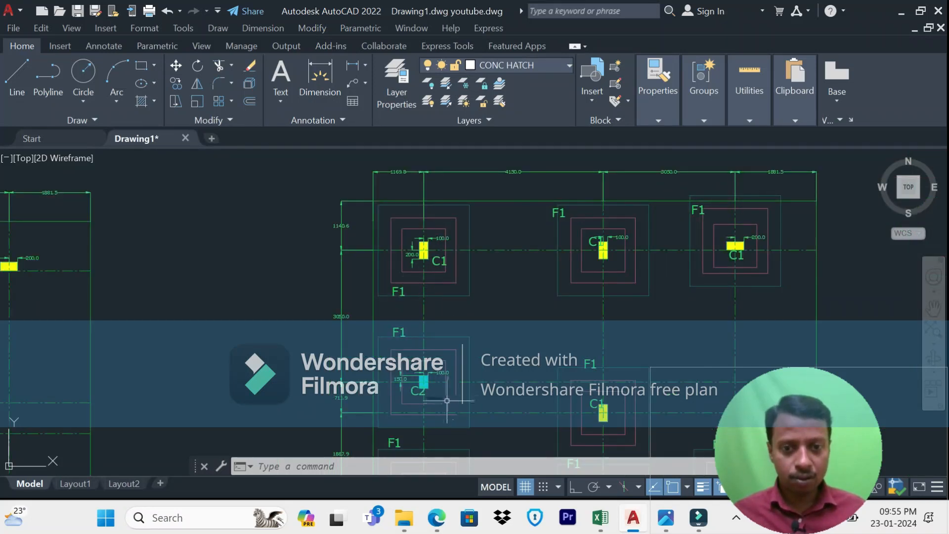
scroll(455, 329, "down", 2)
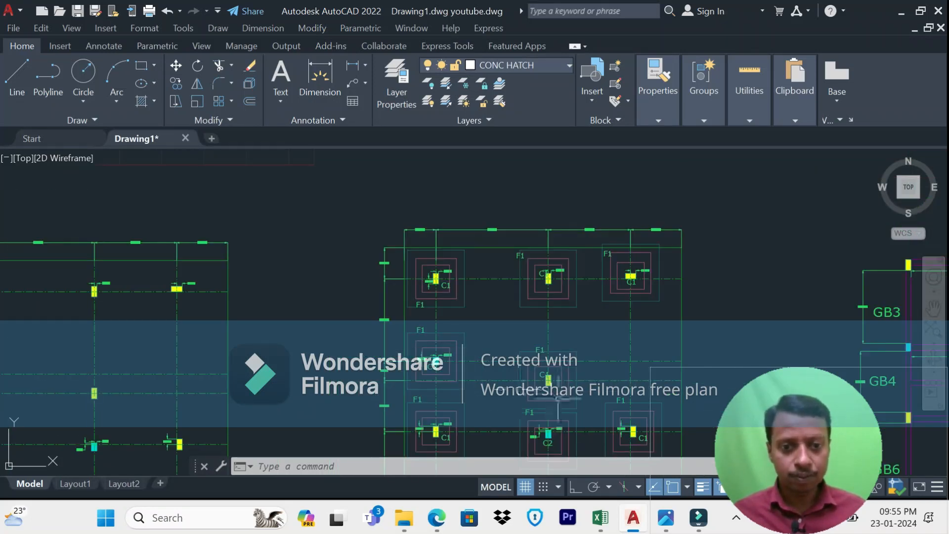
scroll(554, 403, "up", 5)
scroll(531, 346, "down", 5)
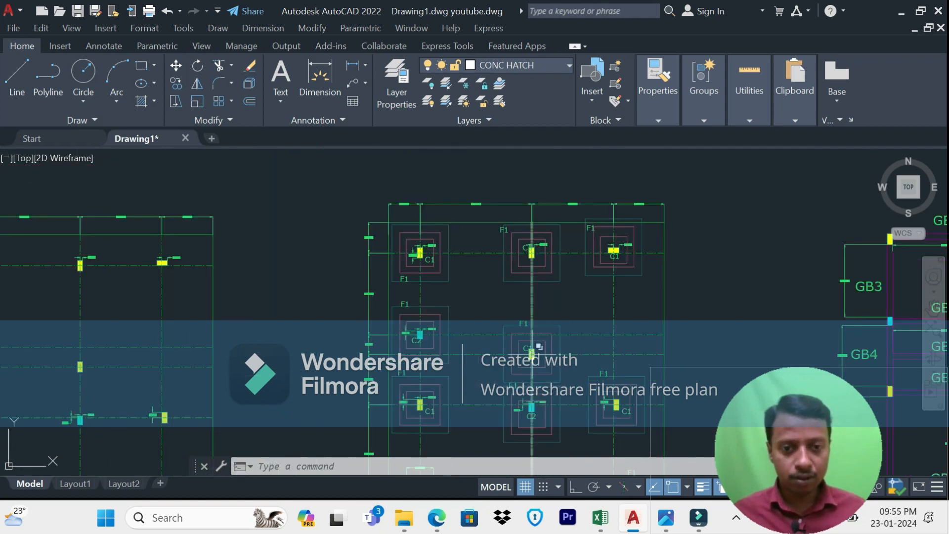
scroll(522, 421, "up", 4)
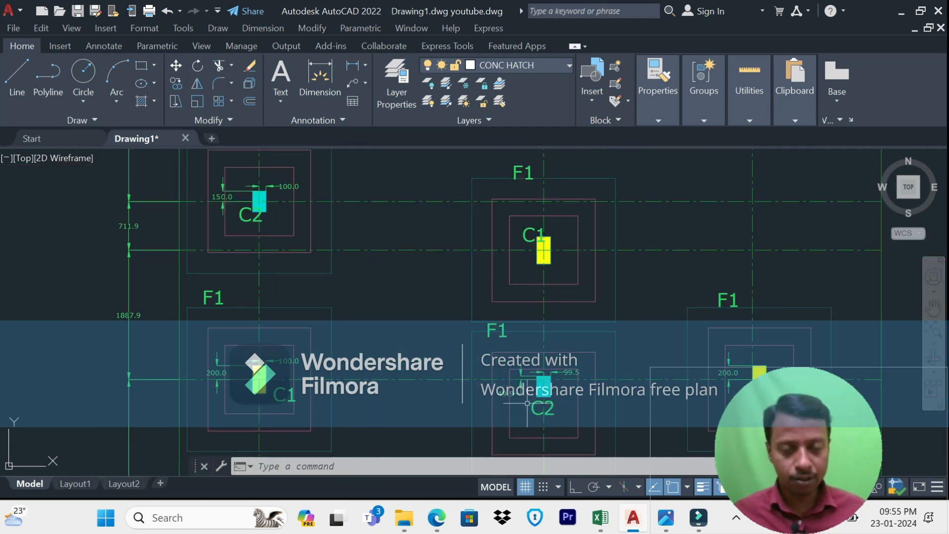
scroll(522, 422, "down", 6)
scroll(494, 440, "up", 4)
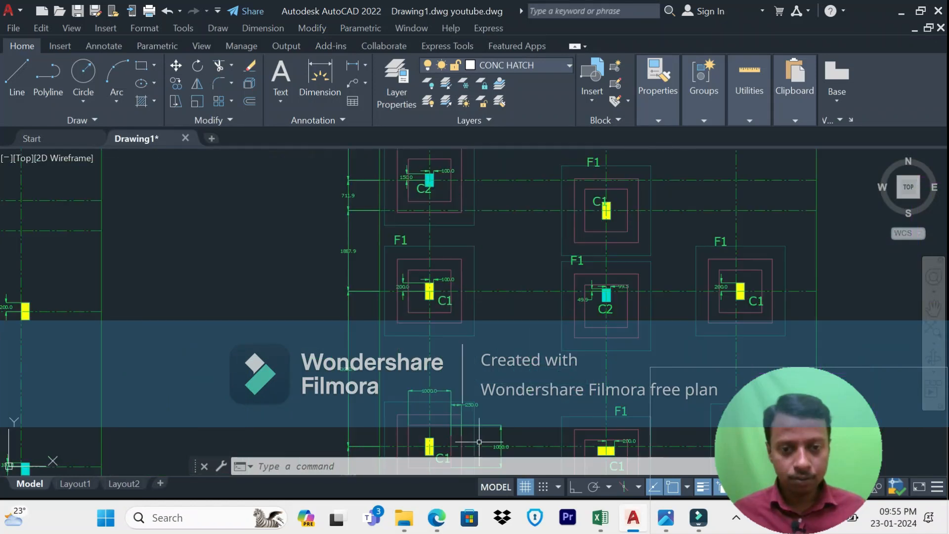
scroll(475, 415, "down", 4)
scroll(461, 394, "up", 5)
scroll(462, 394, "down", 2)
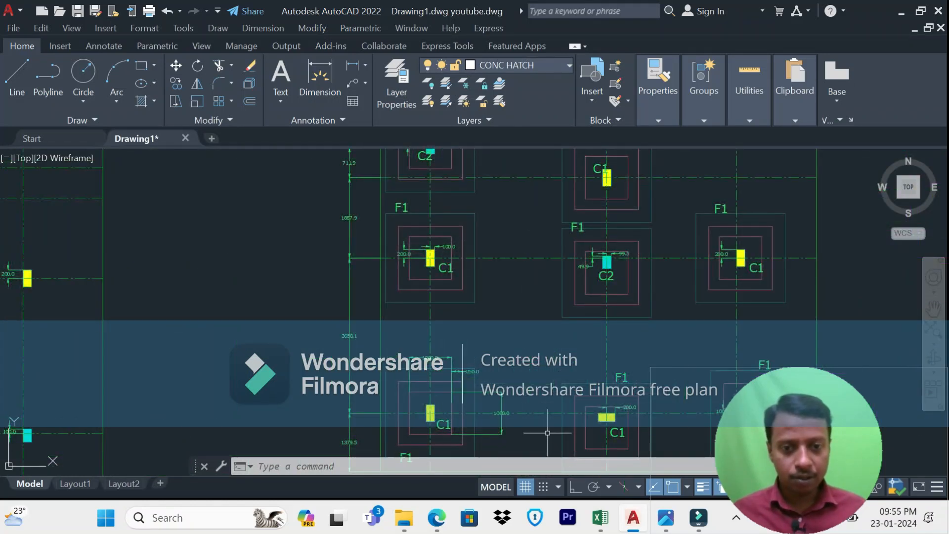
scroll(553, 318, "down", 2)
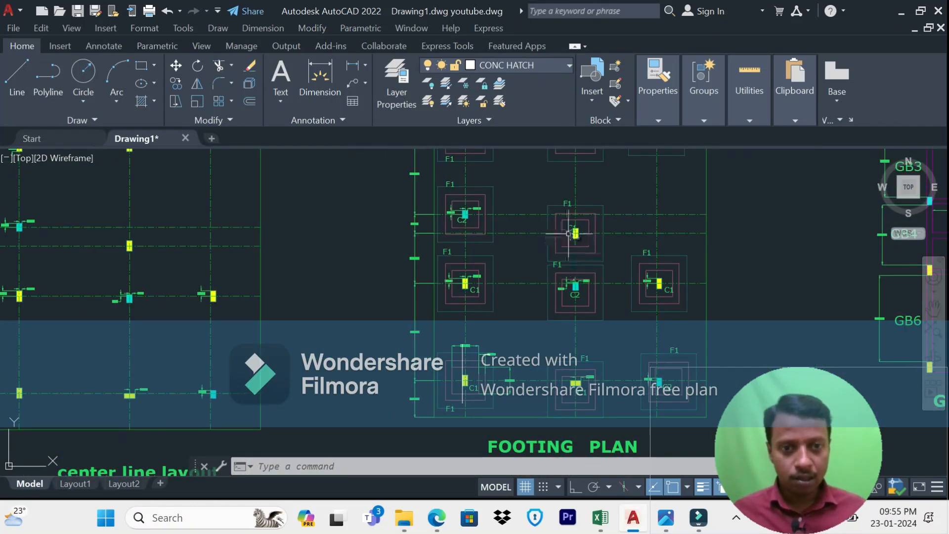
scroll(571, 236, "up", 2)
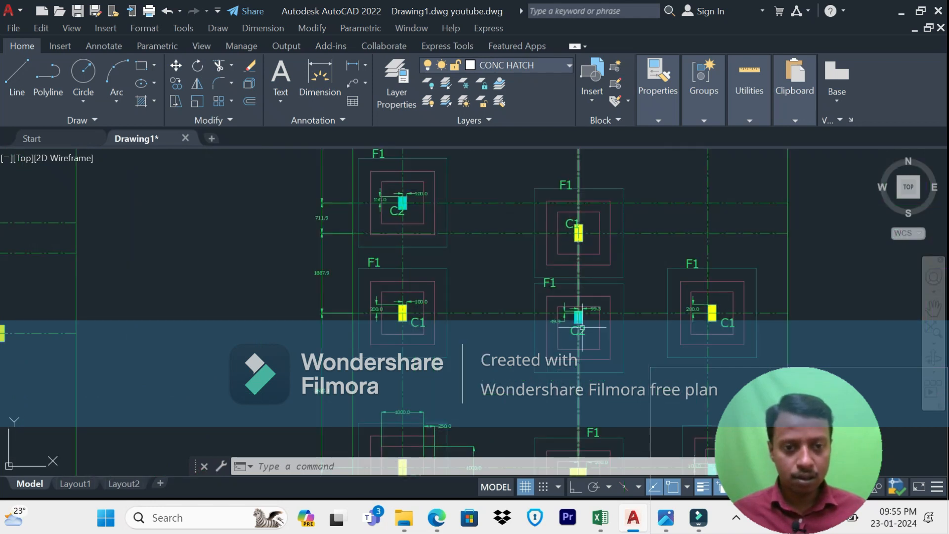
scroll(576, 321, "up", 2)
scroll(582, 324, "up", 2)
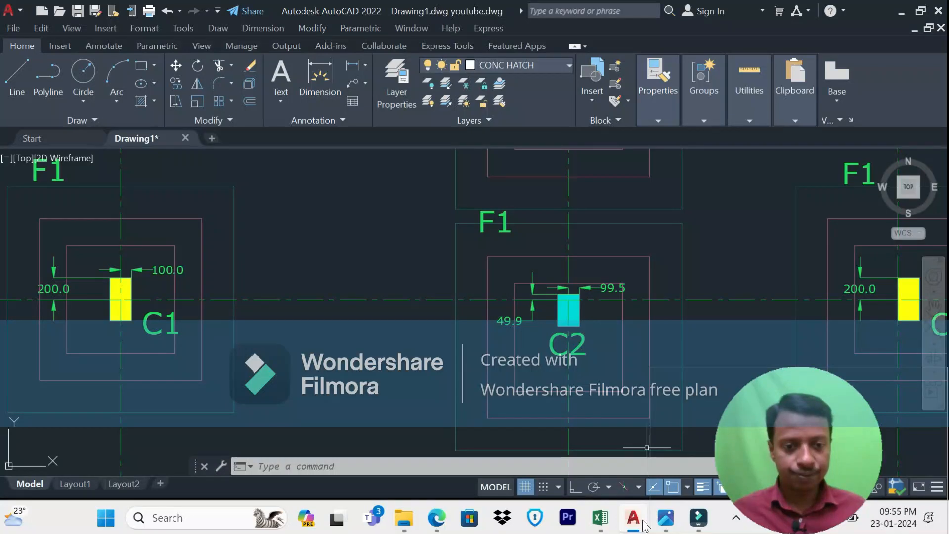
Step: Switch back to Excel and enter F1C1 in B23 and F1C2 in B24 under Pedestal Column Concrete
left_click(599, 518)
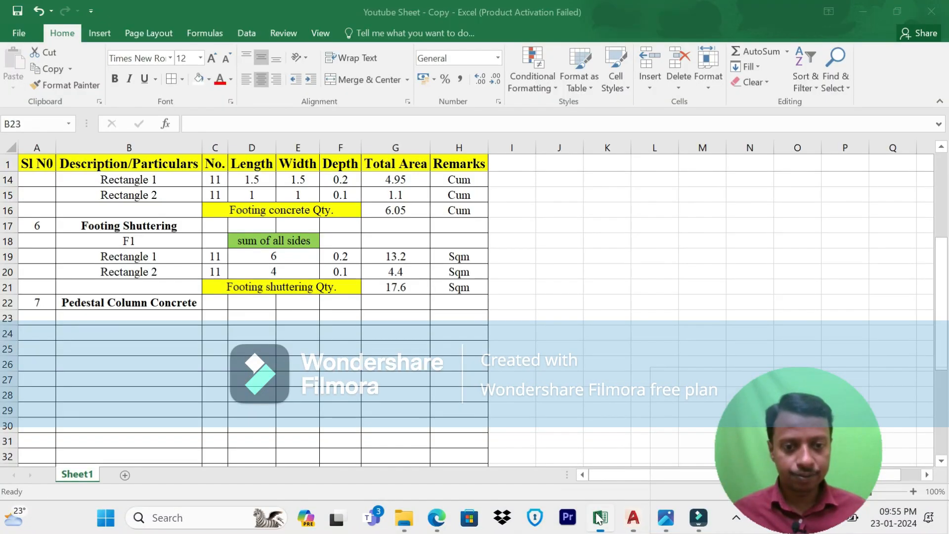
left_click(180, 321)
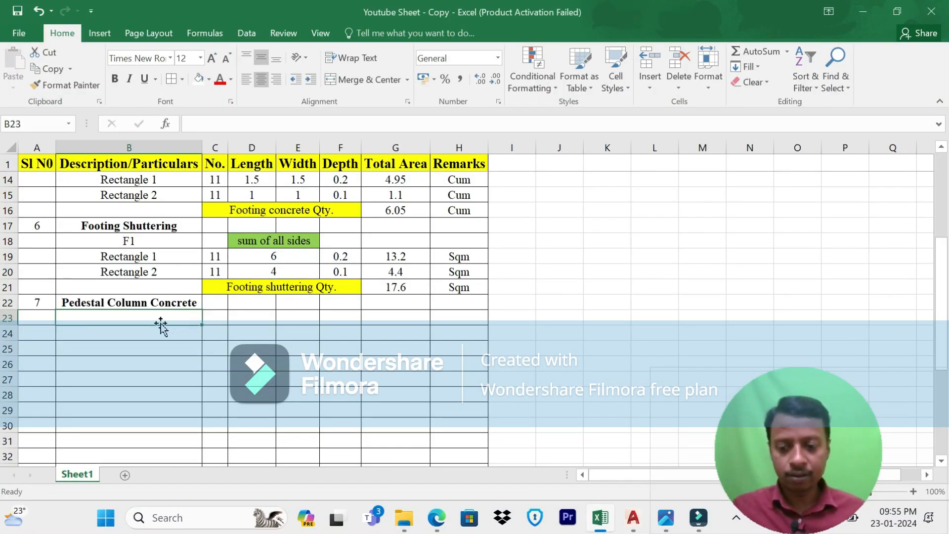
key("Caps_Lock")
type("F")
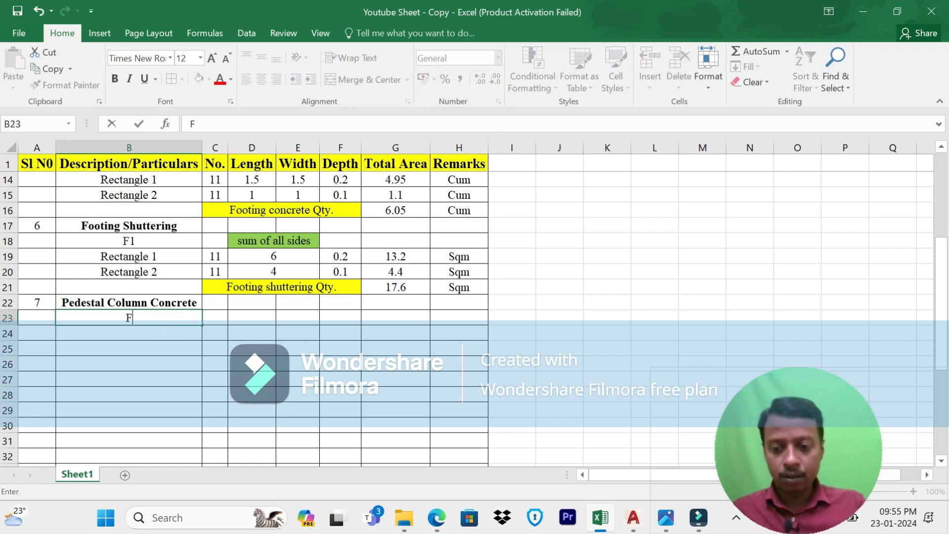
type("1C1")
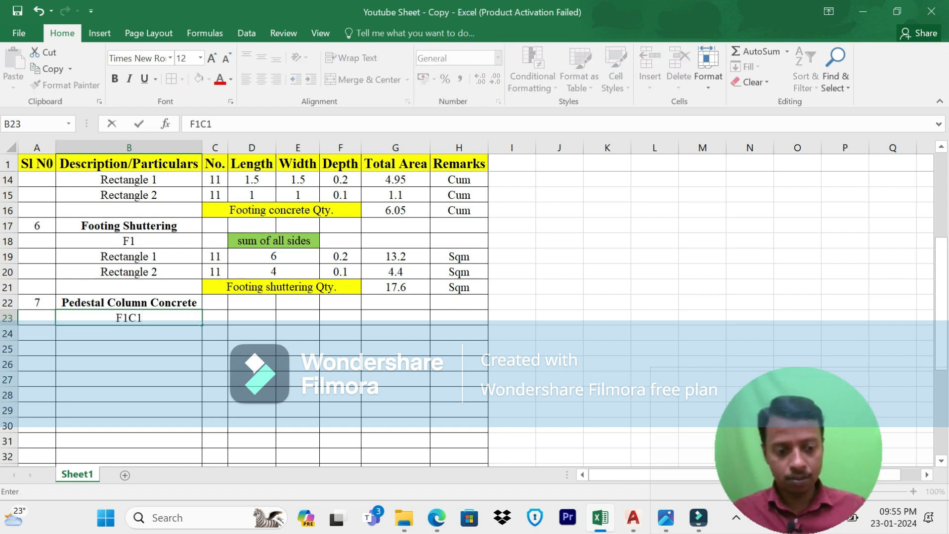
key("Return")
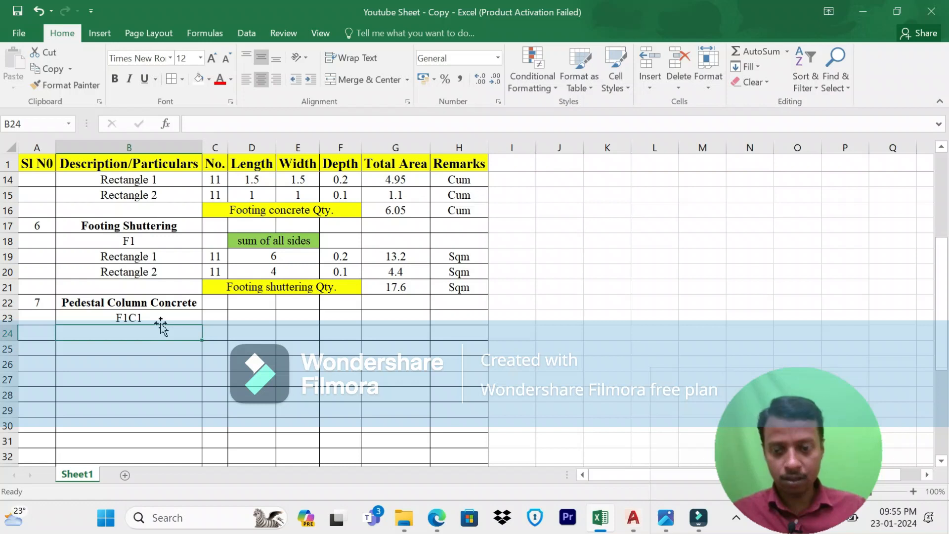
type("F")
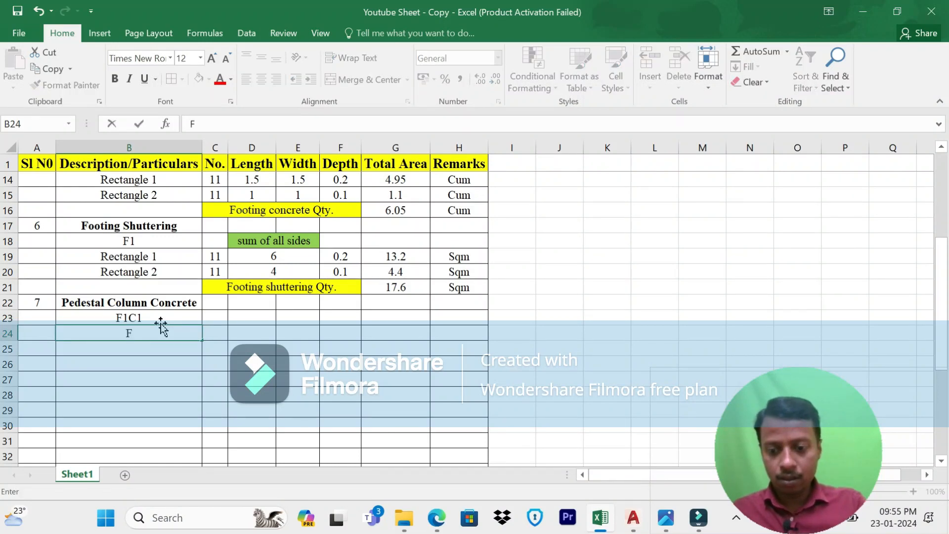
type("1C2")
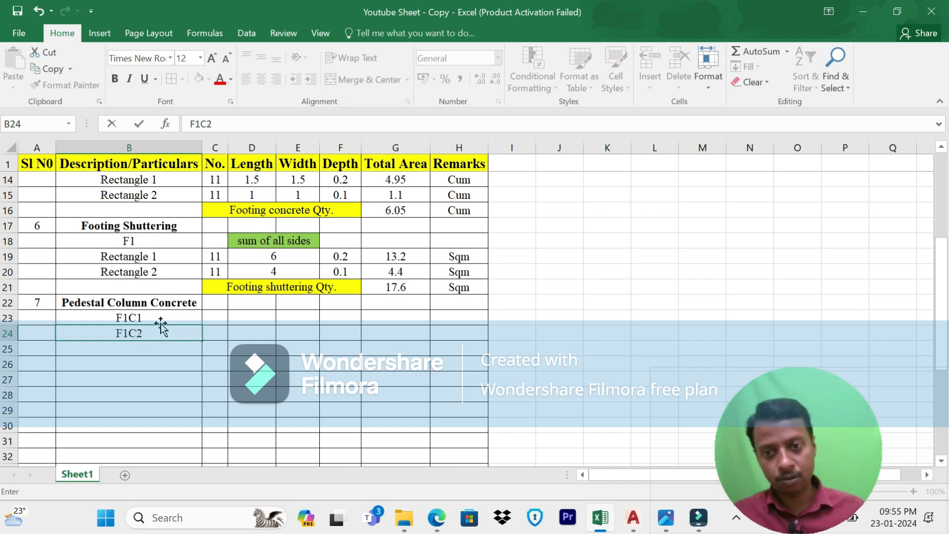
Step: Count the C1 columns in the AutoCAD footing plan and enter 8 as the F1C1 number in C23 of the Excel sheet
left_click(209, 319)
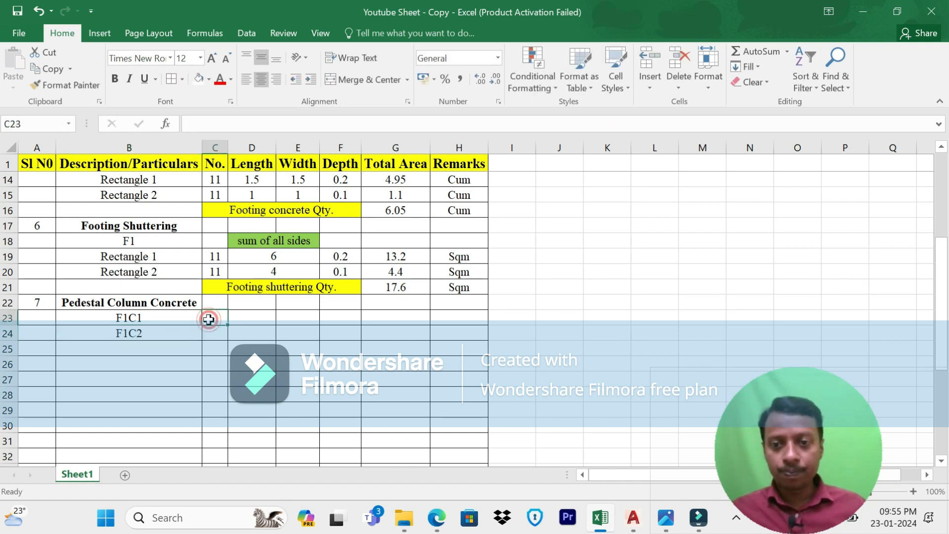
left_click(633, 518)
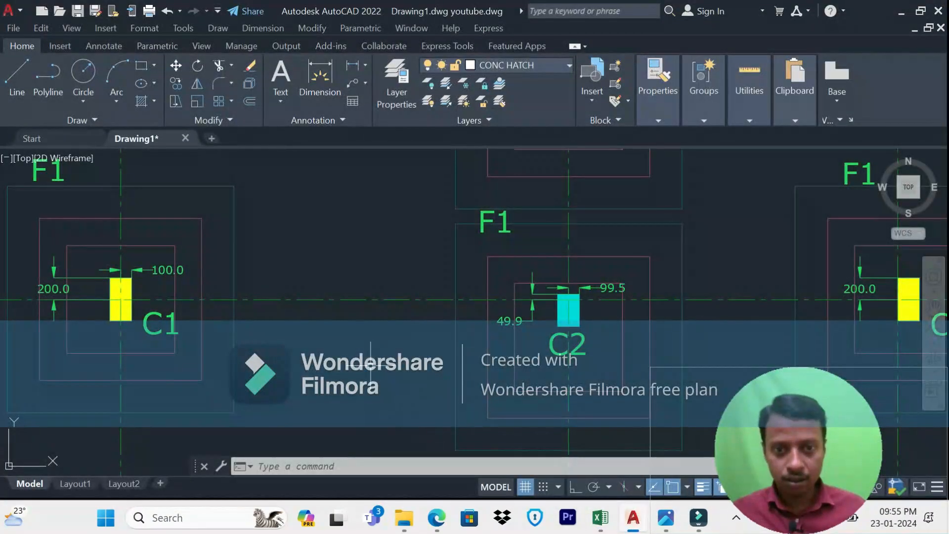
scroll(371, 365, "down", 5)
scroll(321, 201, "up", 2)
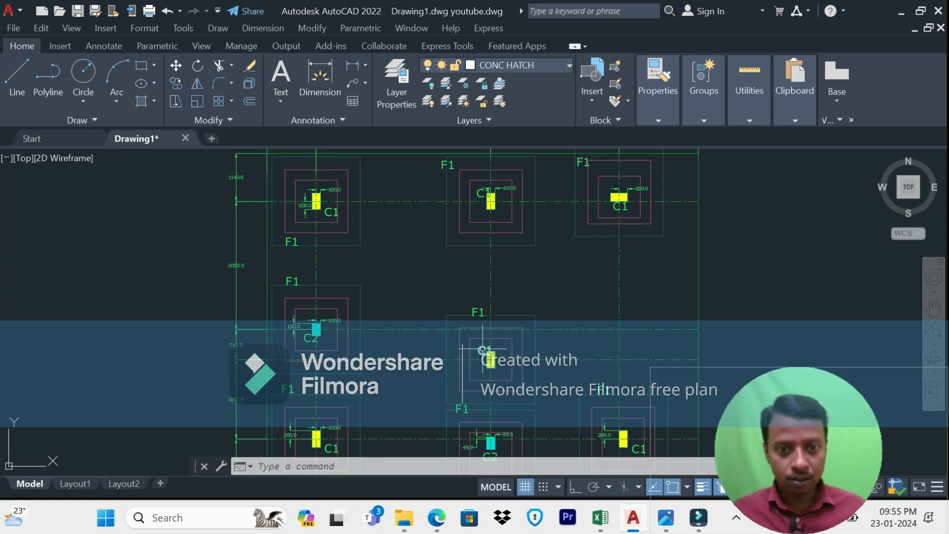
scroll(482, 350, "down", 3)
scroll(420, 359, "up", 3)
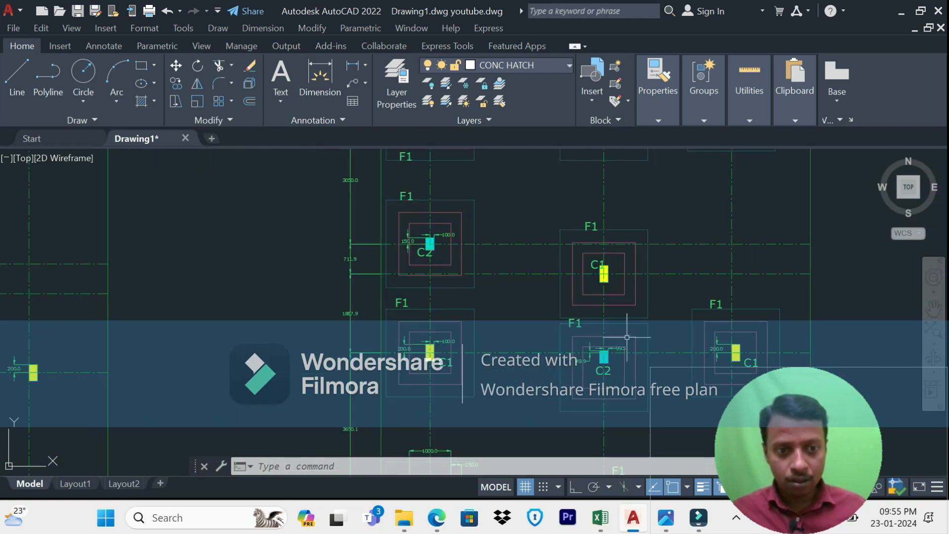
scroll(492, 265, "down", 2)
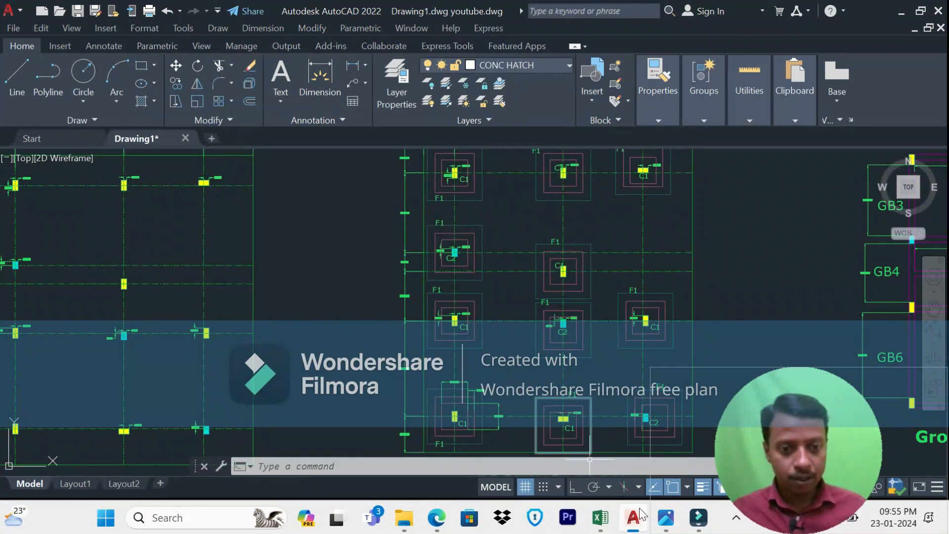
left_click(600, 518)
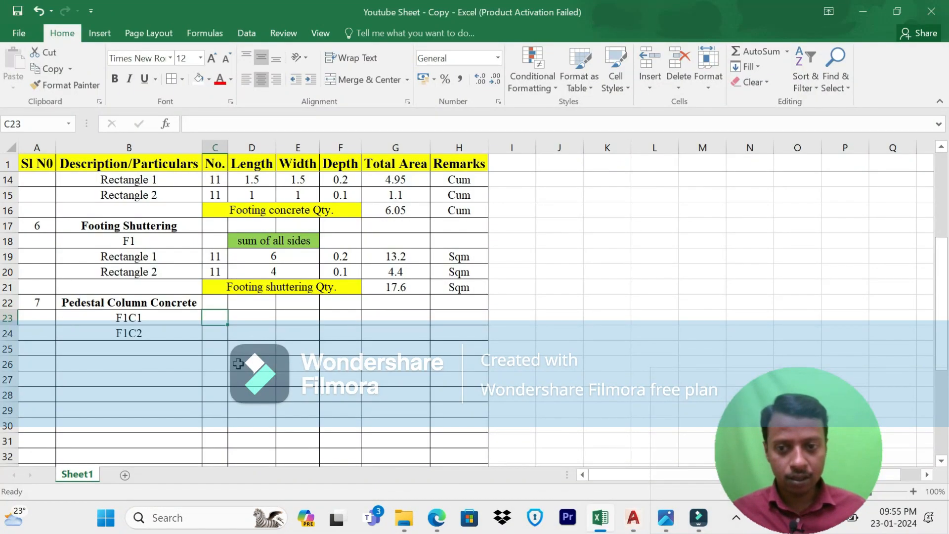
type("8")
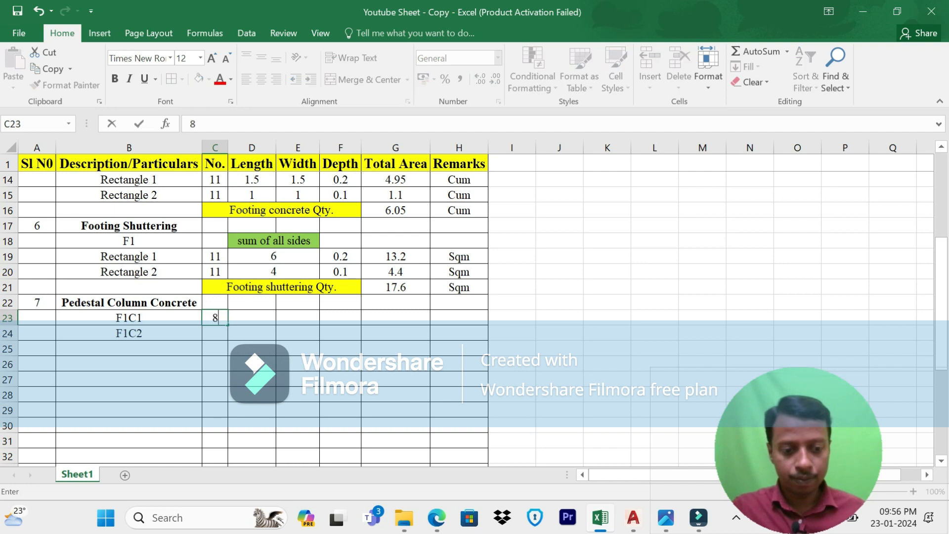
key("Return")
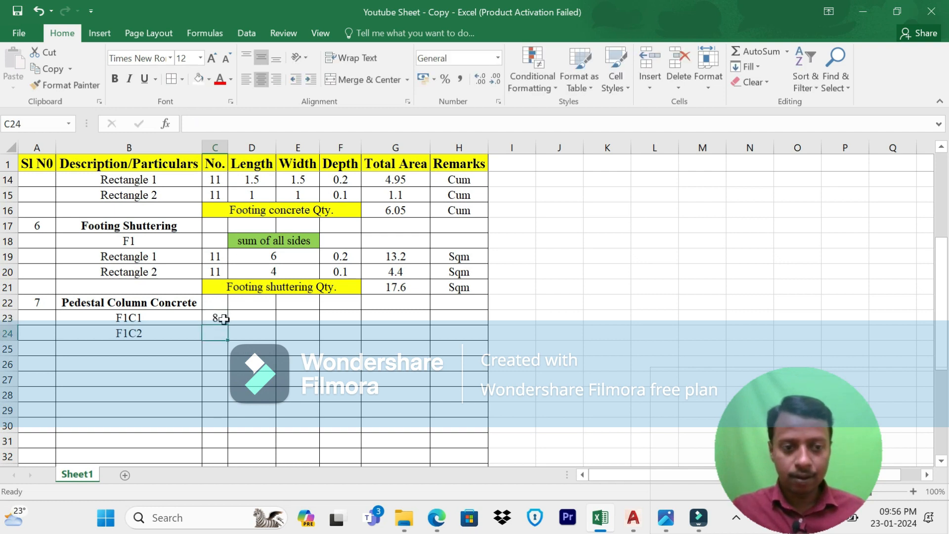
Step: Count the C2 columns in the AutoCAD footing plan and enter 3 as the F1C2 number in C24 of the Excel sheet
left_click(634, 524)
scroll(445, 236, "up", 2)
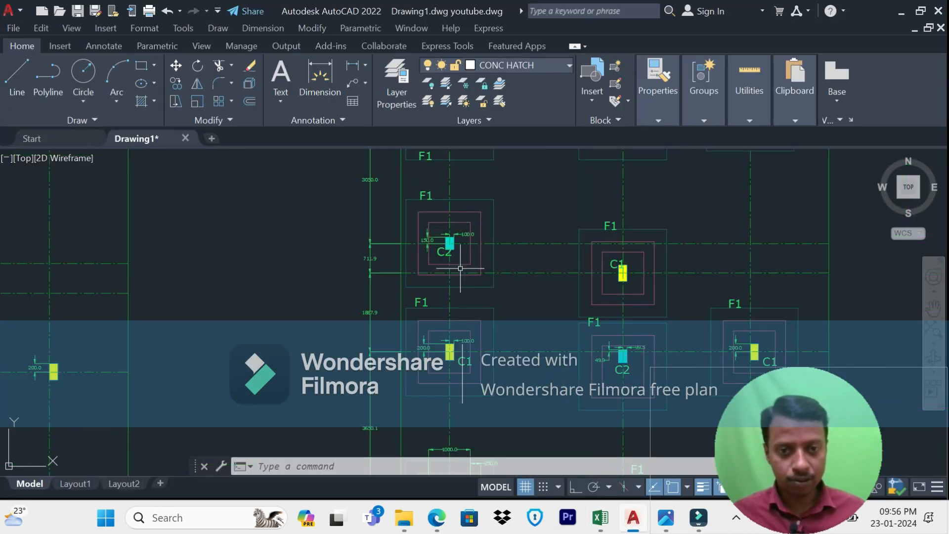
scroll(438, 248, "down", 2)
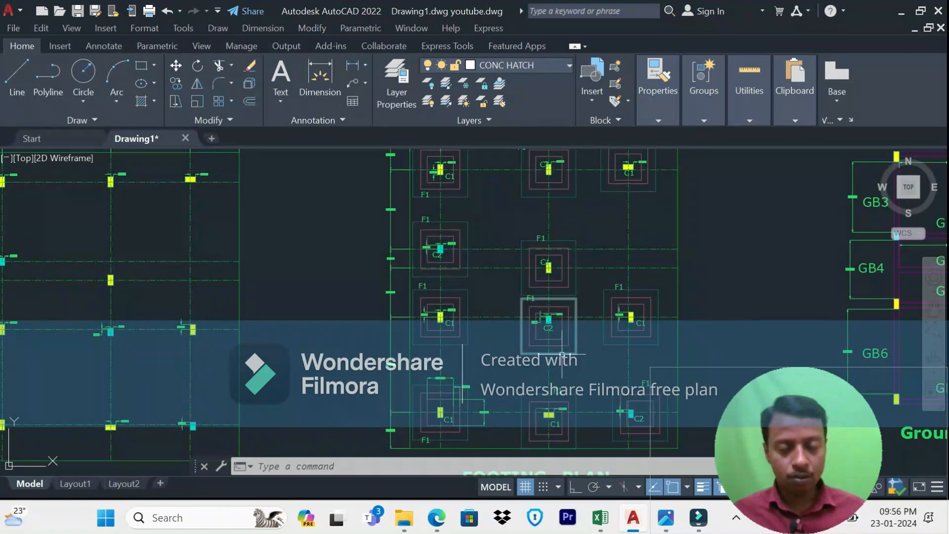
scroll(550, 329, "down", 2)
scroll(622, 413, "up", 2)
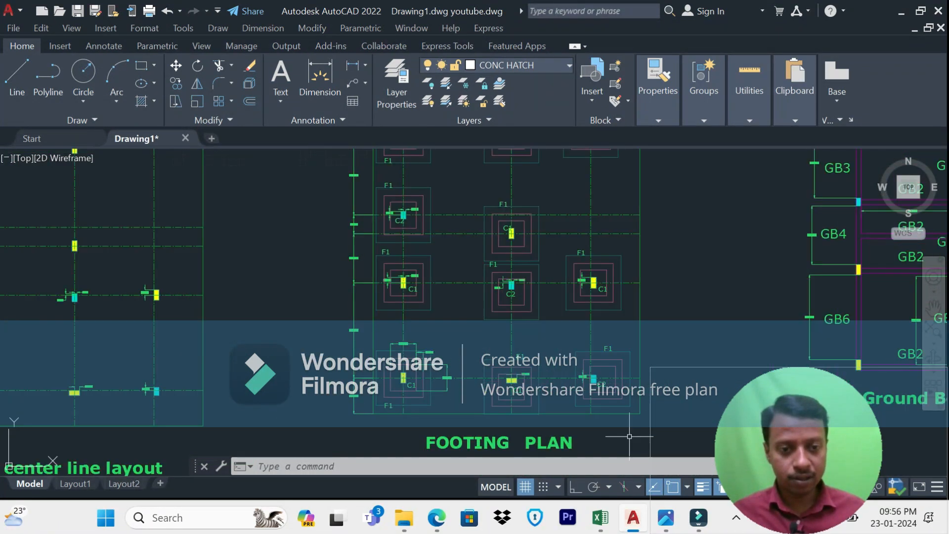
left_click(634, 519)
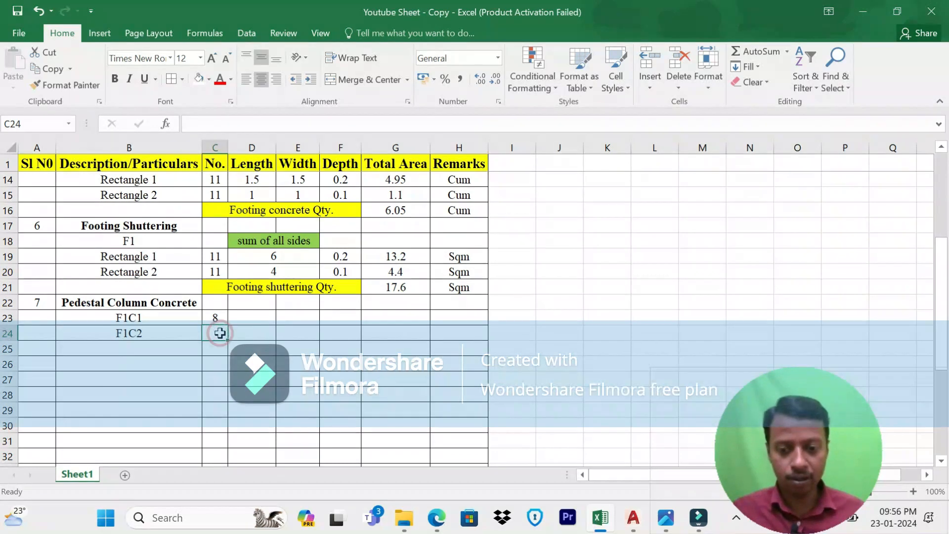
type("3")
left_click(314, 347)
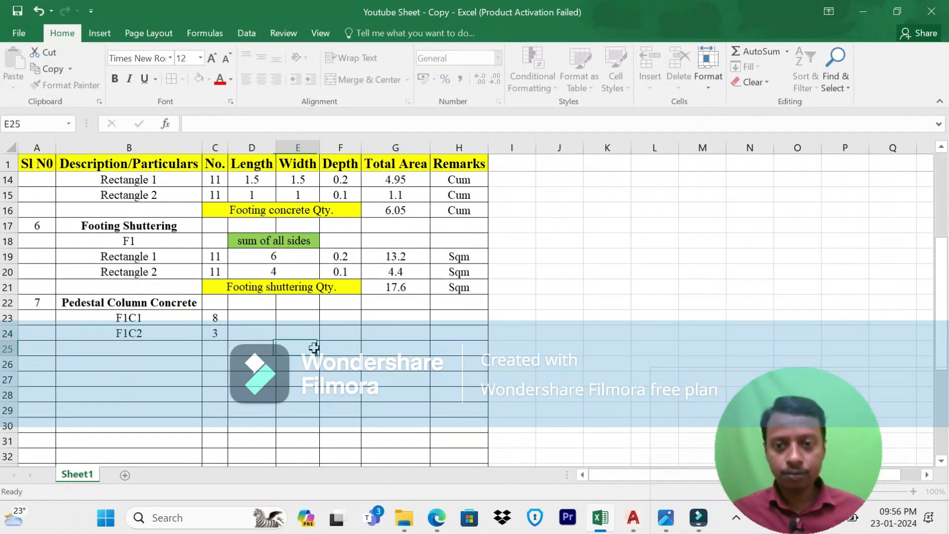
Step: Check the C1 column section's dimensions in AutoCAD and enter F1C1 length 0.2 in D23 and width 0.4 in E23 of the Excel sheet
left_click(252, 319)
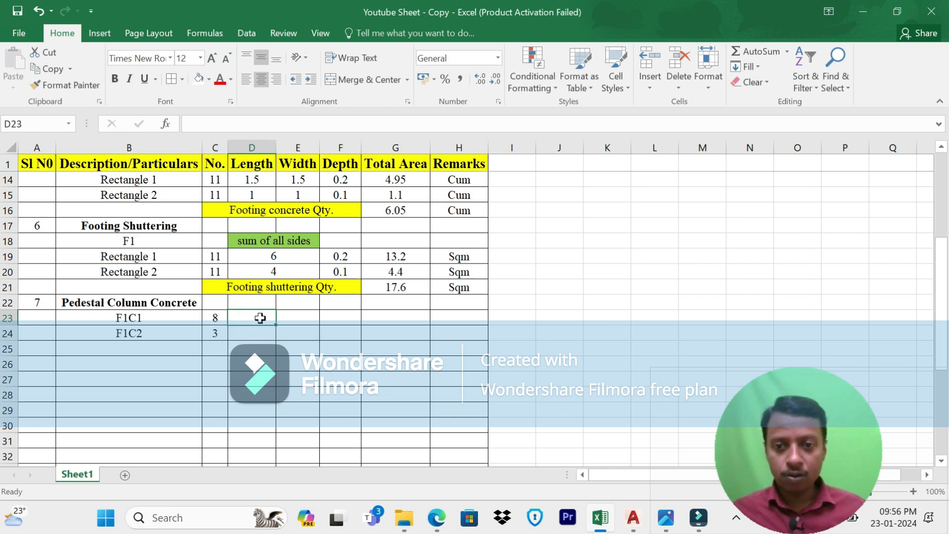
left_click(634, 518)
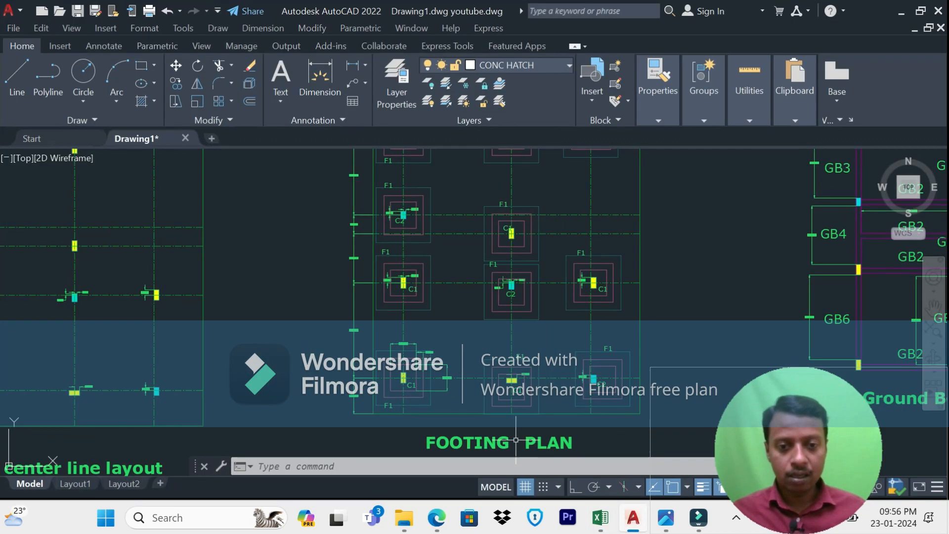
scroll(493, 348, "down", 4)
scroll(520, 437, "up", 8)
scroll(487, 423, "up", 5)
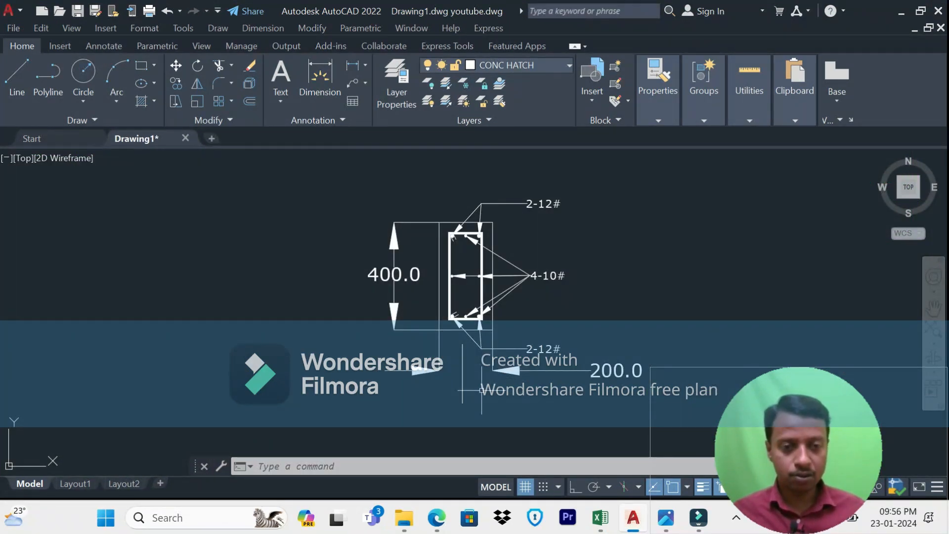
left_click(600, 518)
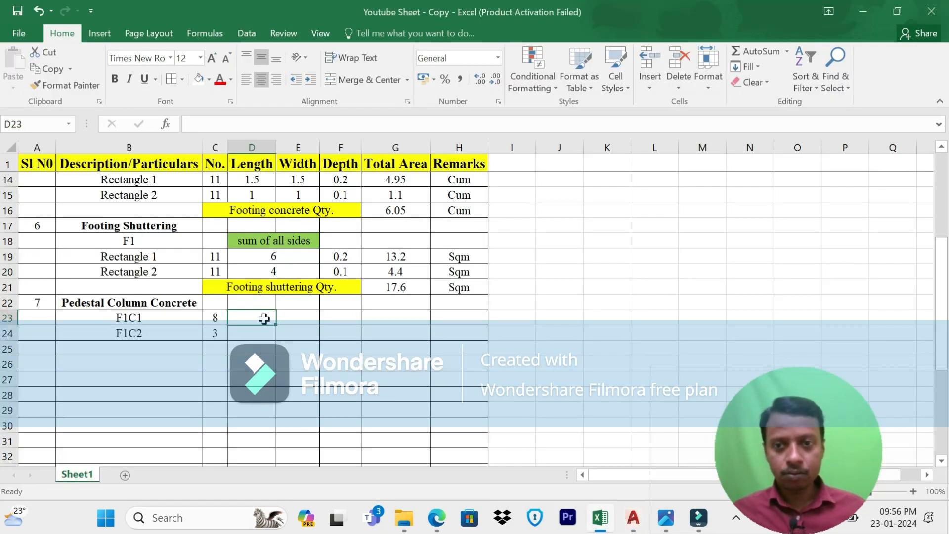
type(".2")
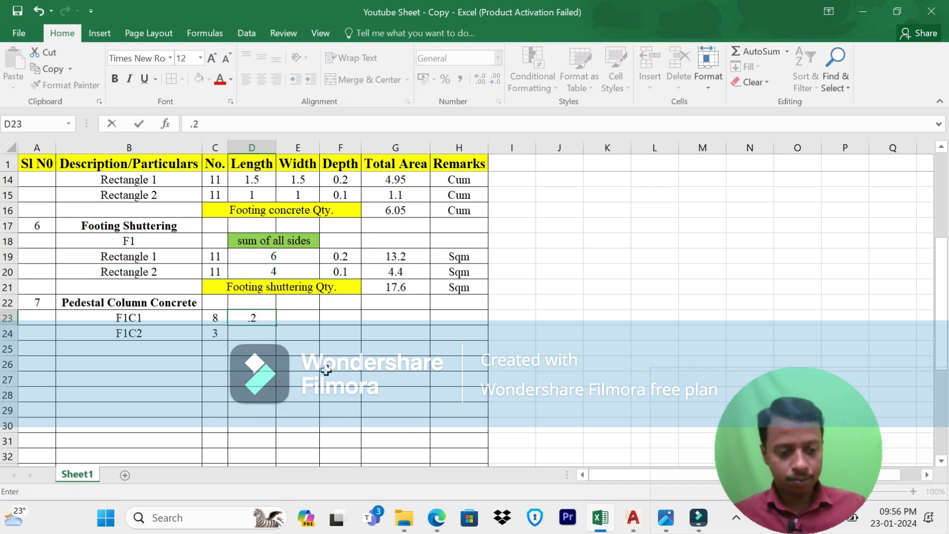
key("Tab")
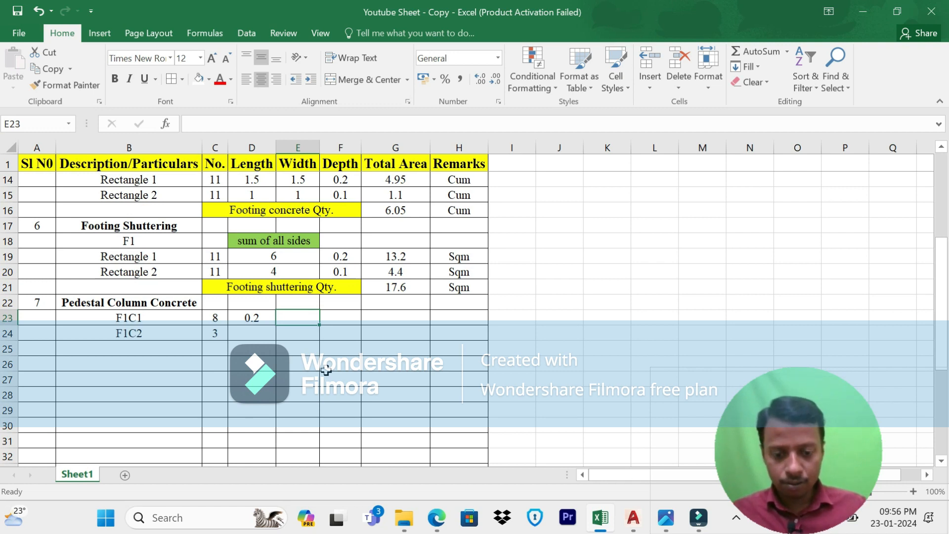
type(".4")
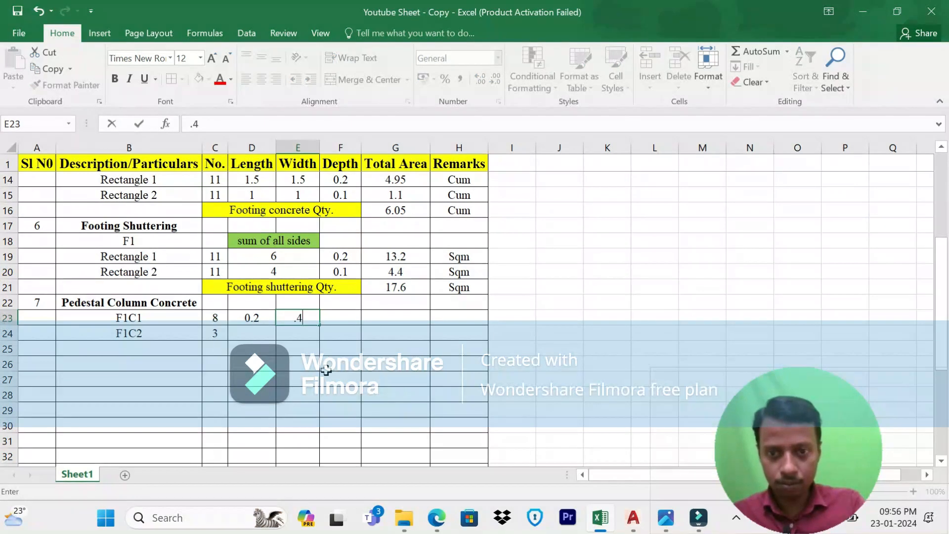
key("Tab")
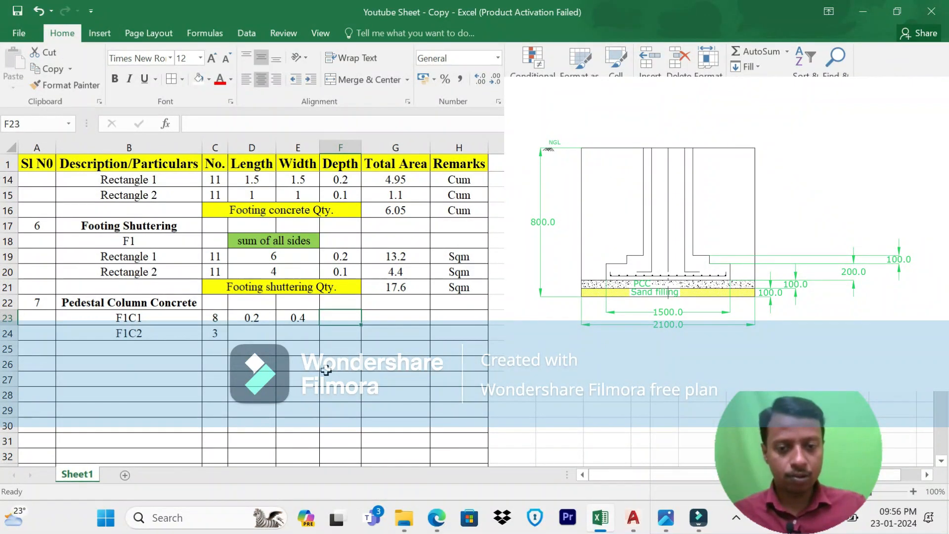
Step: Start a depth formula in F23 and switch to AutoCAD to examine the footing section's overall depth and the thickness of each layer
type("=")
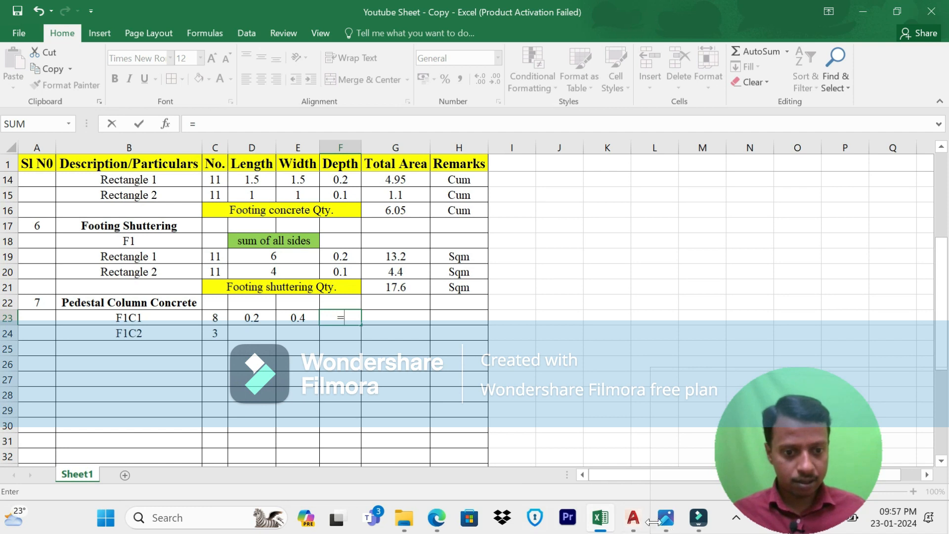
mouse_move(637, 526)
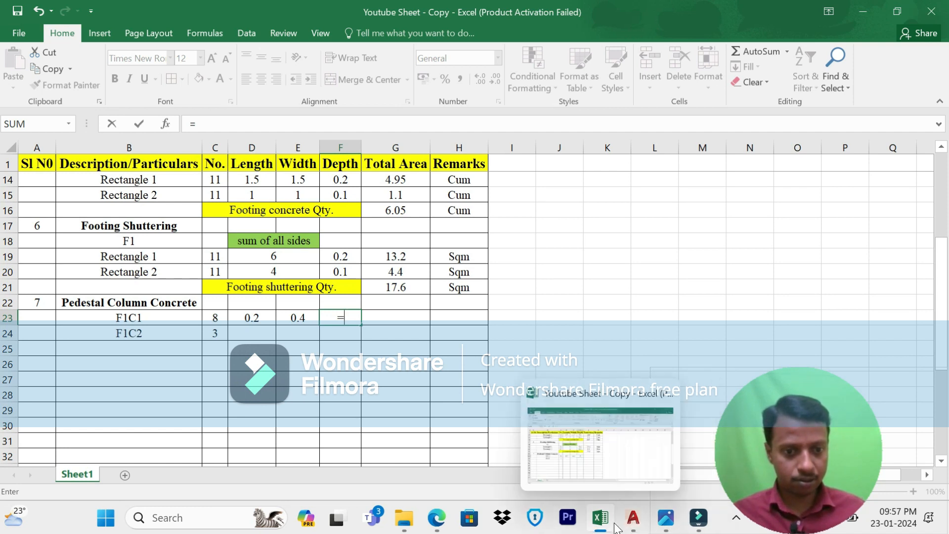
left_click(634, 520)
scroll(503, 273, "down", 5)
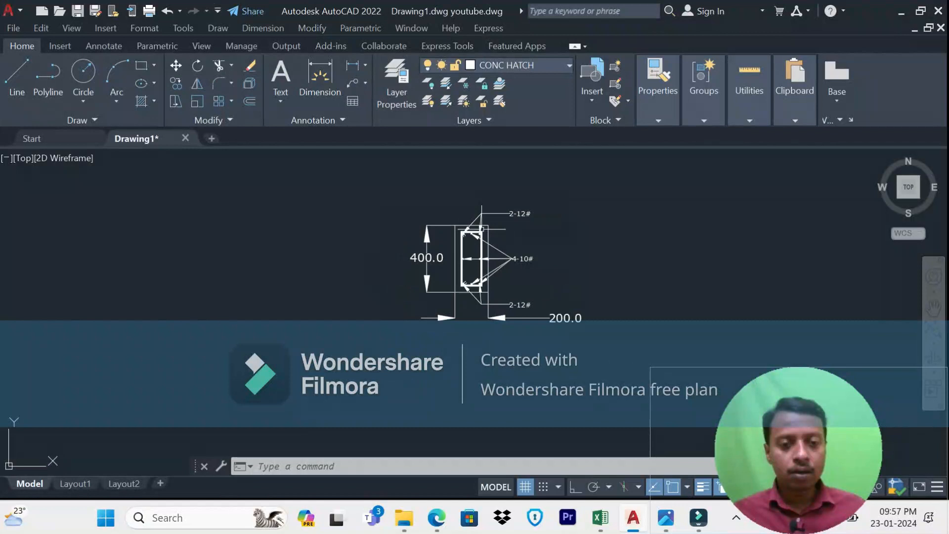
scroll(442, 289, "down", 2)
scroll(445, 269, "up", 5)
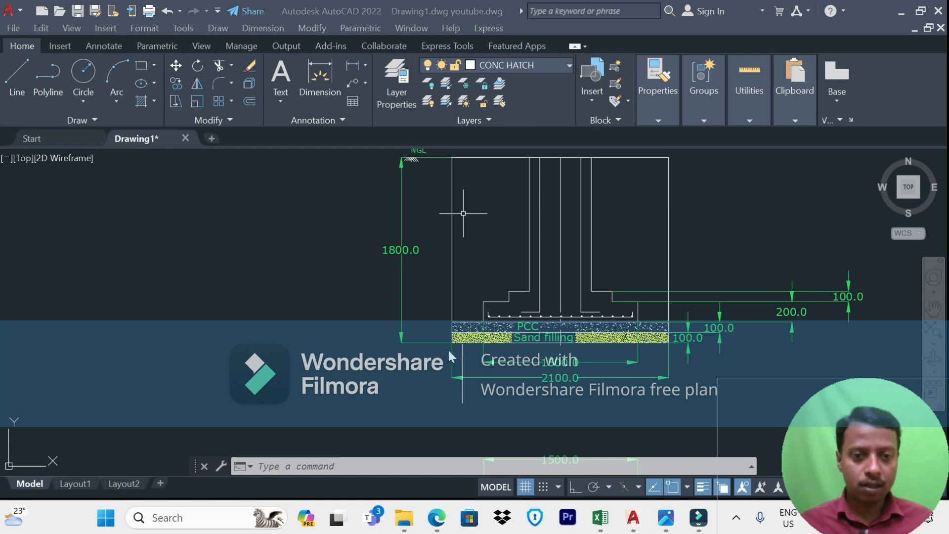
scroll(411, 258, "up", 2)
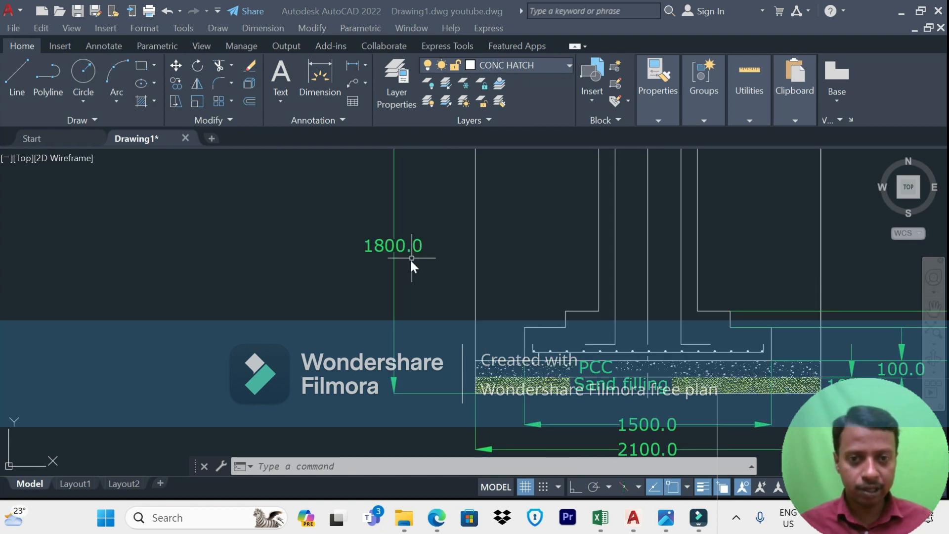
scroll(357, 266, "down", 2)
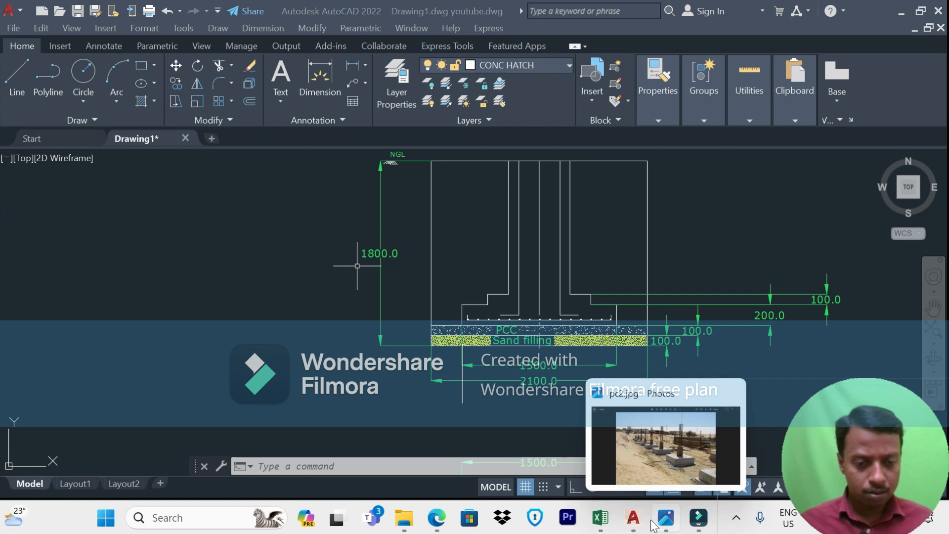
Step: Switch back to Excel and complete the F1C1 depth in F23 with the formula =1.8-.1-.1-.2-.1
left_click(600, 520)
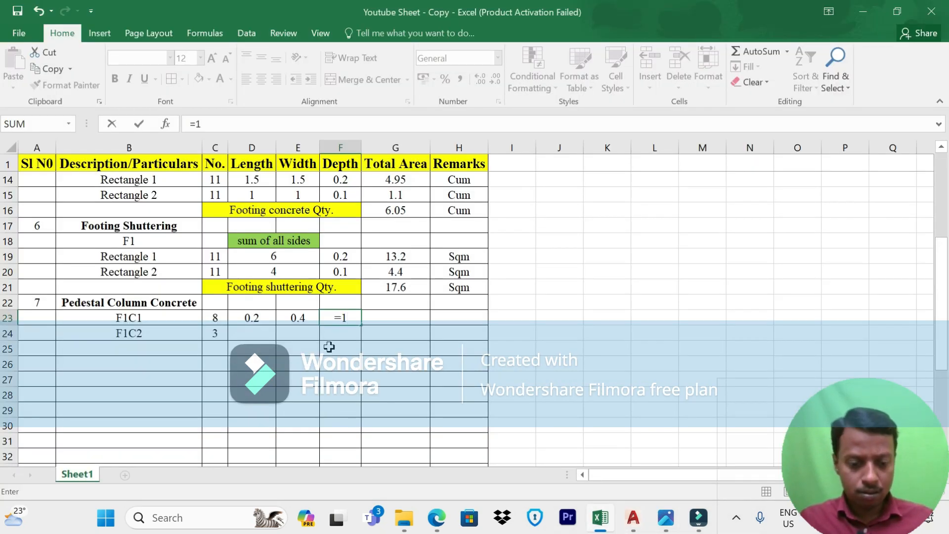
type("=1.8-")
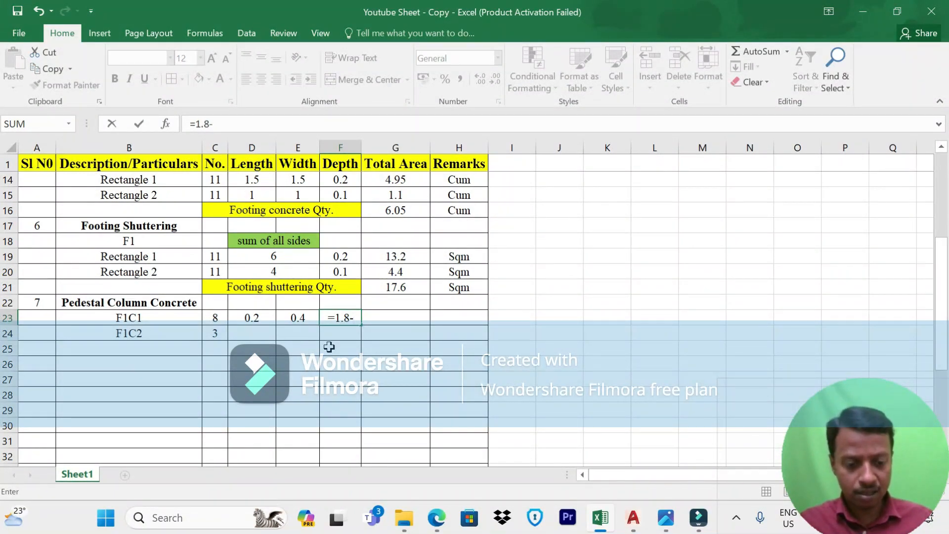
type(".1")
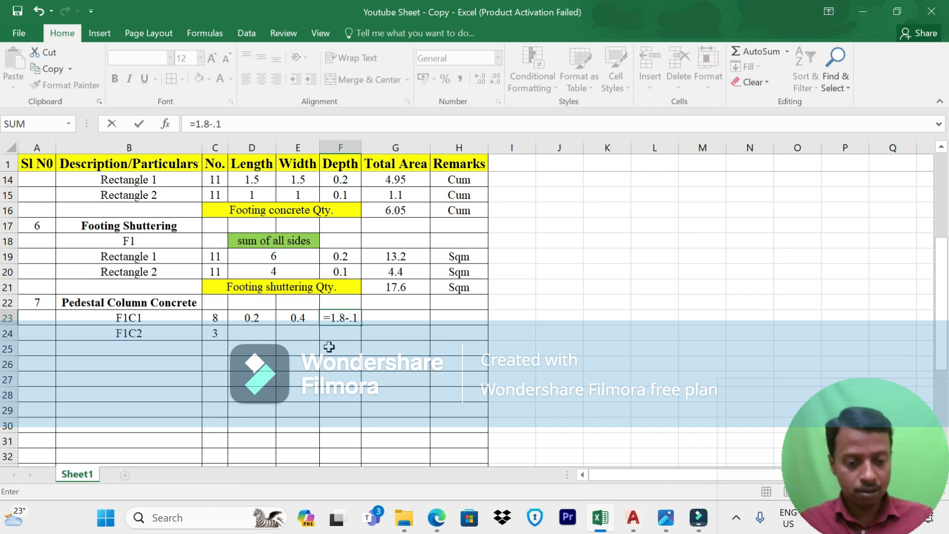
type("-.1")
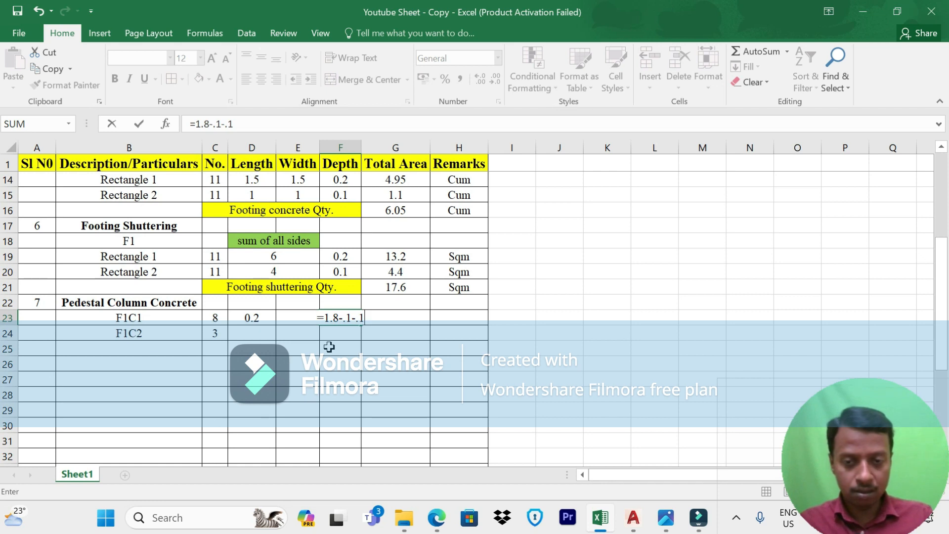
type("-")
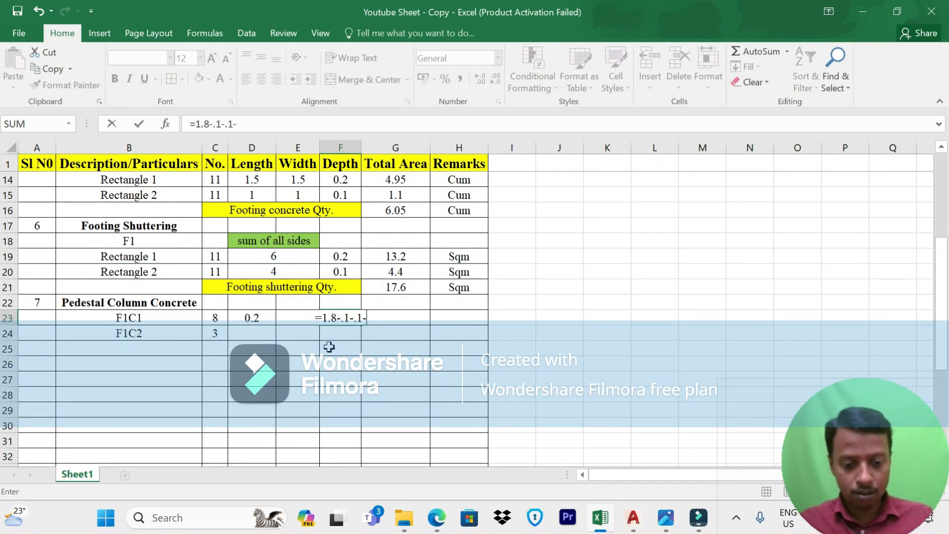
type(".2-")
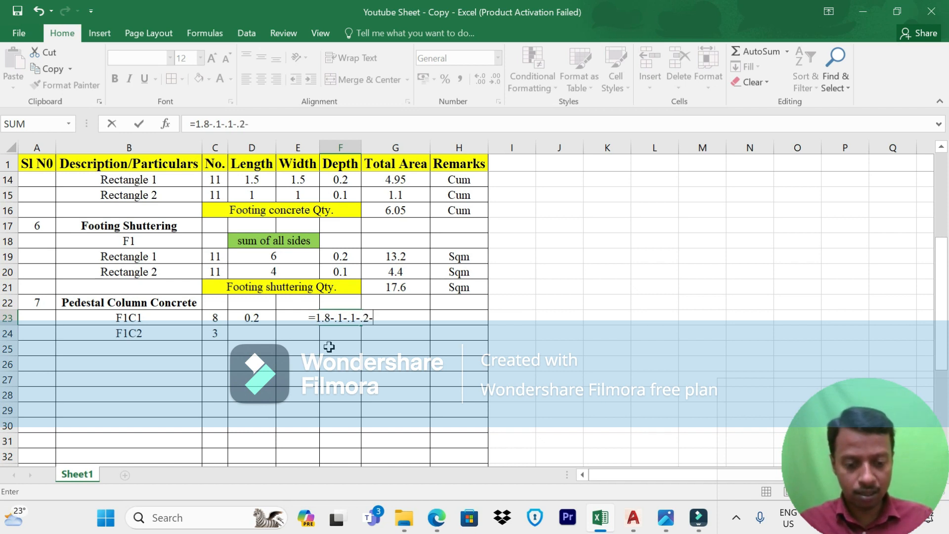
type(".1")
key("Return")
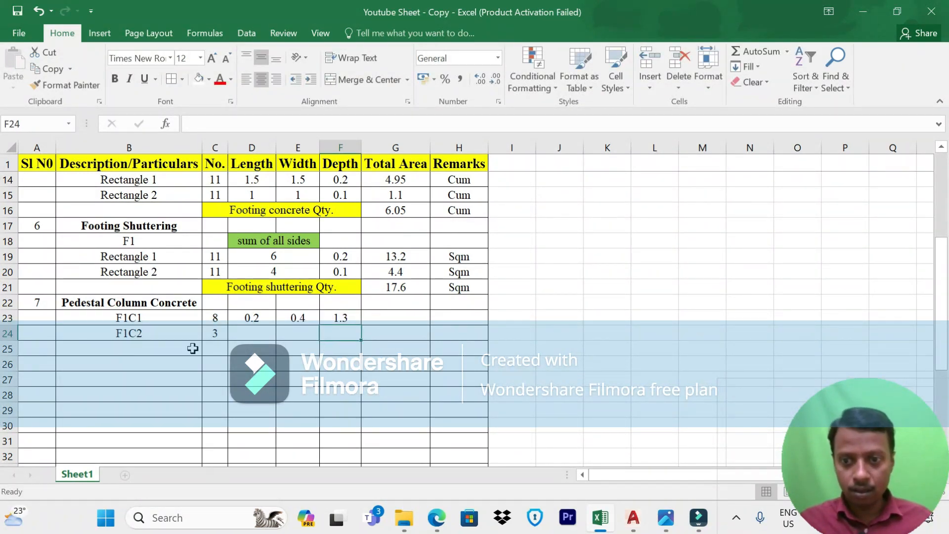
Step: Select D24 for the F1C2 length, switch to AutoCAD and measure both sides of a C2 column in the footing plan with DIST
left_click(249, 336)
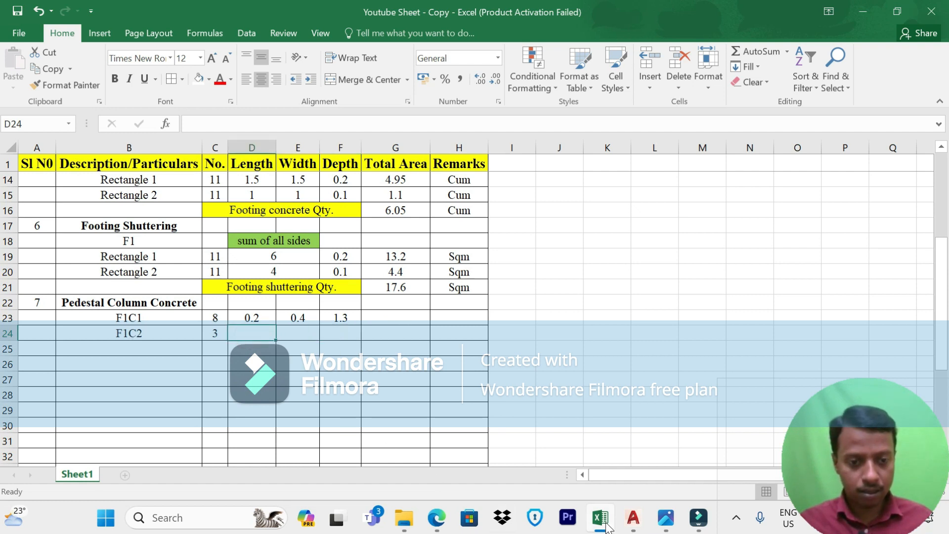
left_click(633, 518)
scroll(523, 343, "down", 5)
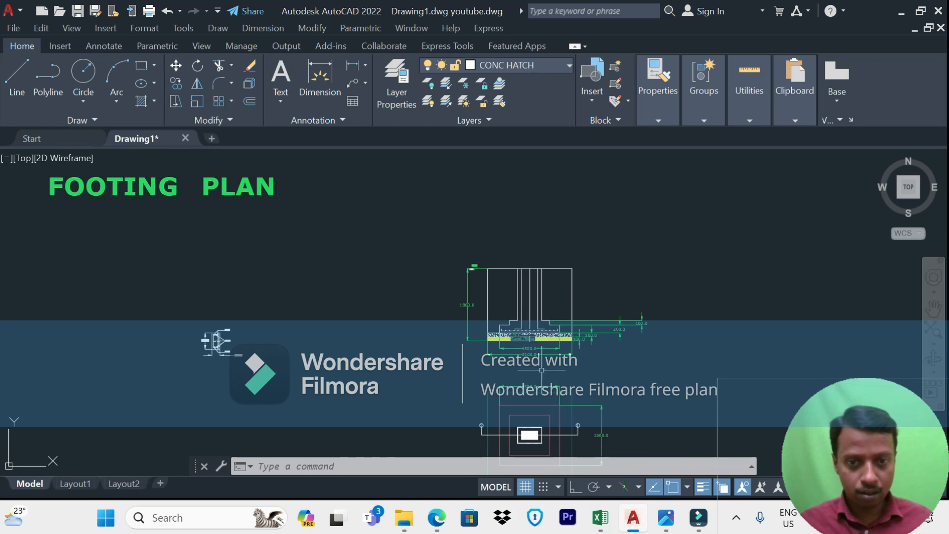
scroll(494, 300, "up", 5)
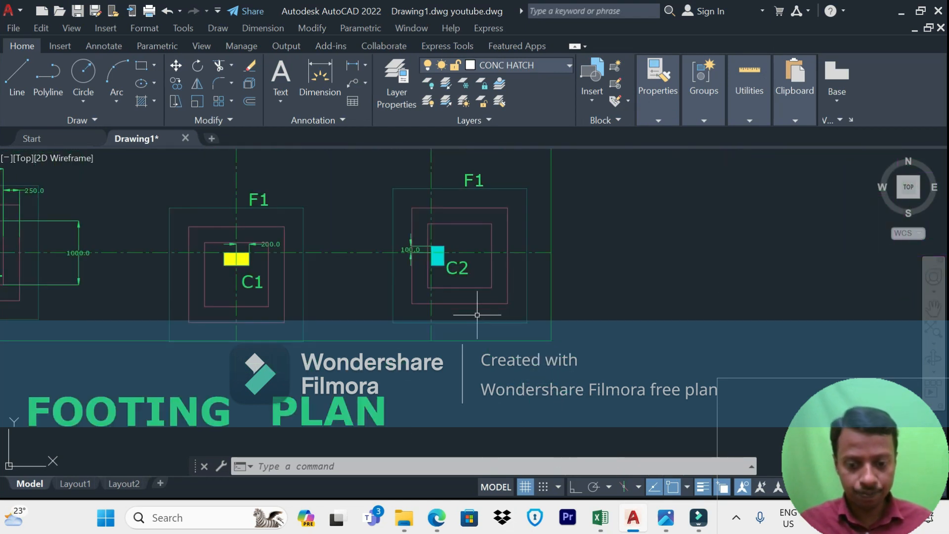
type("D")
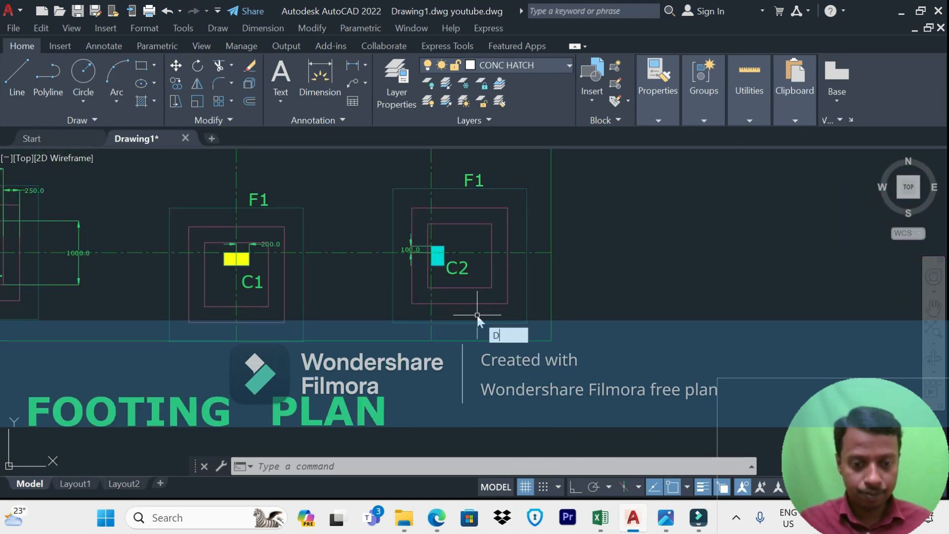
type("I")
key("Return")
scroll(445, 250, "up", 10)
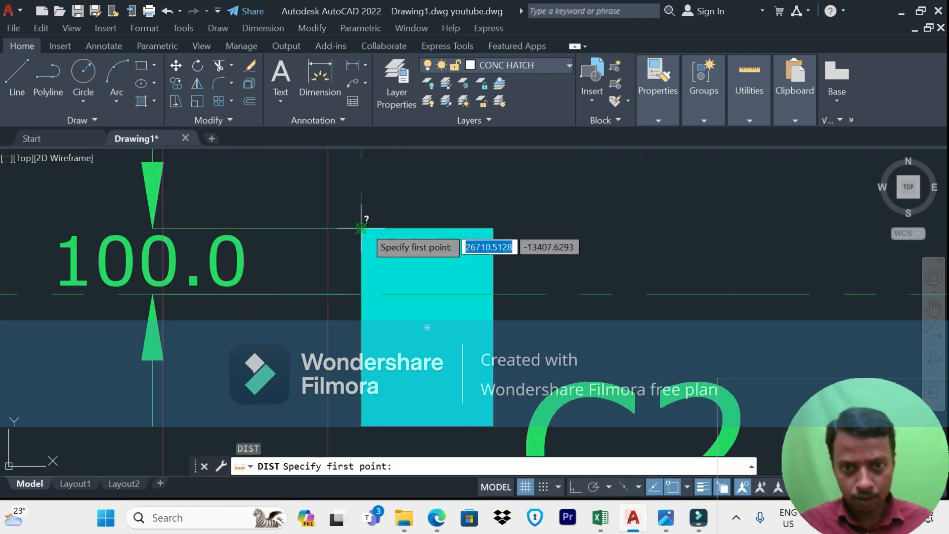
left_click(361, 229)
left_click(493, 228)
key("Return")
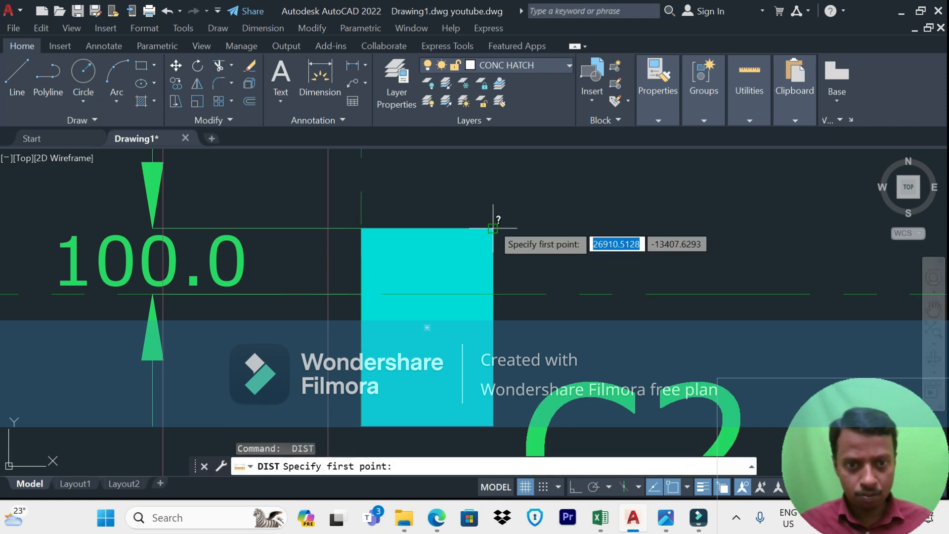
left_click(494, 228)
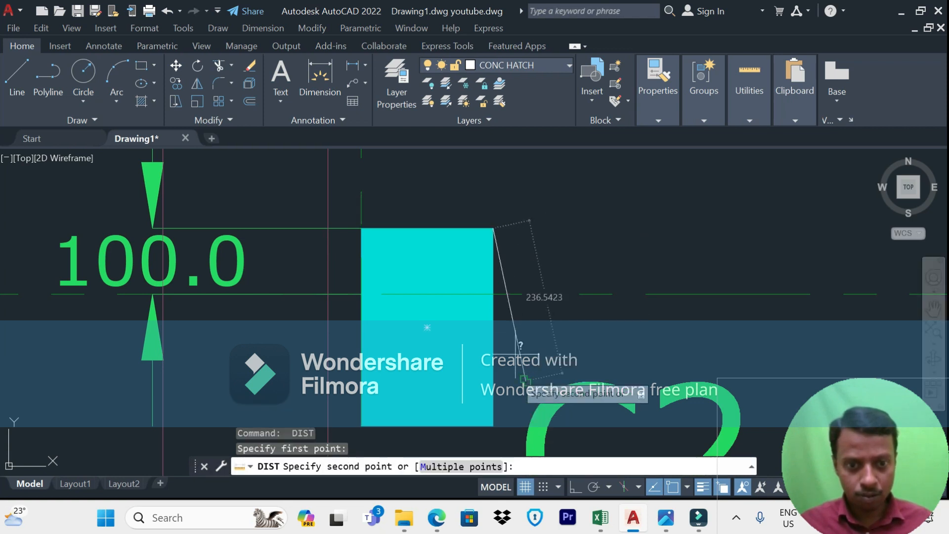
left_click(493, 426)
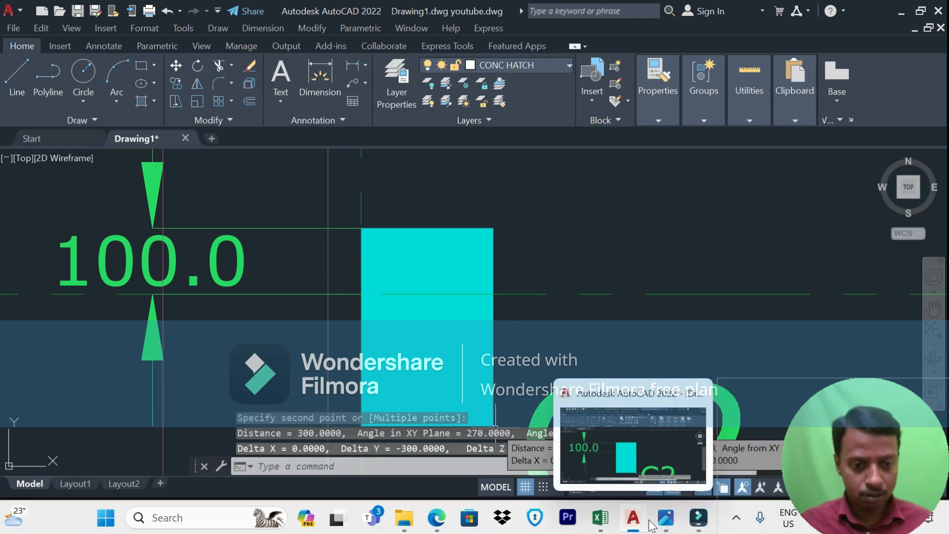
Step: Switch back to Excel, enter F1C2 length 0.2 in D24 and width 0.3 in E24, and fill the depth formula down into F24
left_click(612, 524)
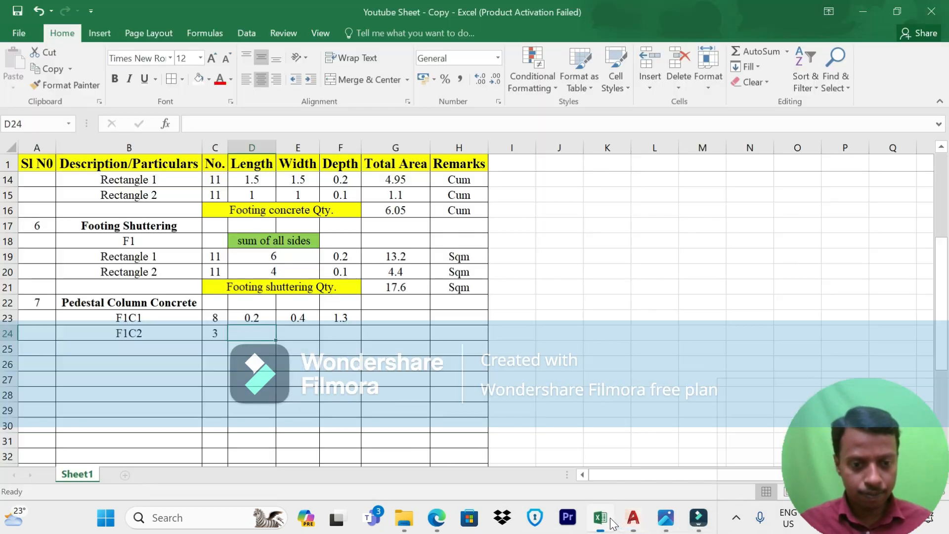
left_click(263, 332)
type("0.2")
key("Tab")
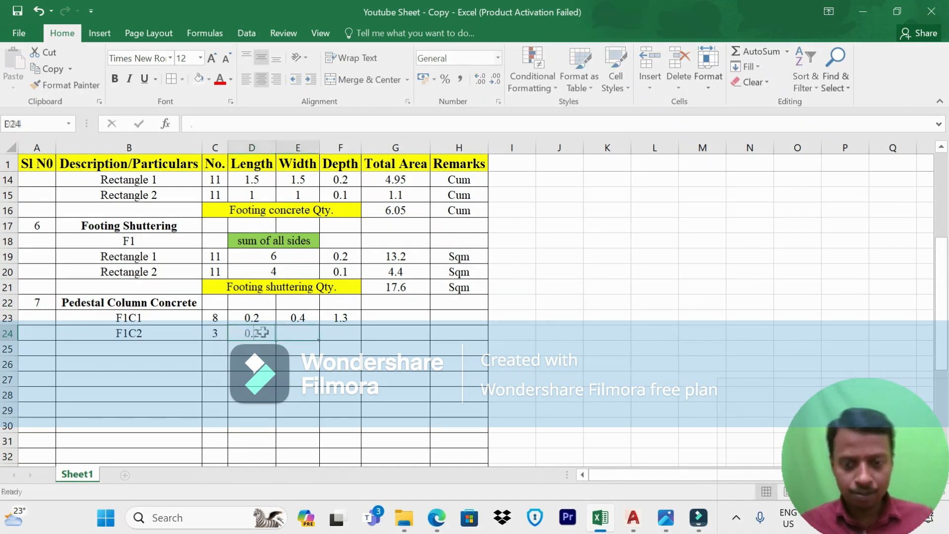
type(".")
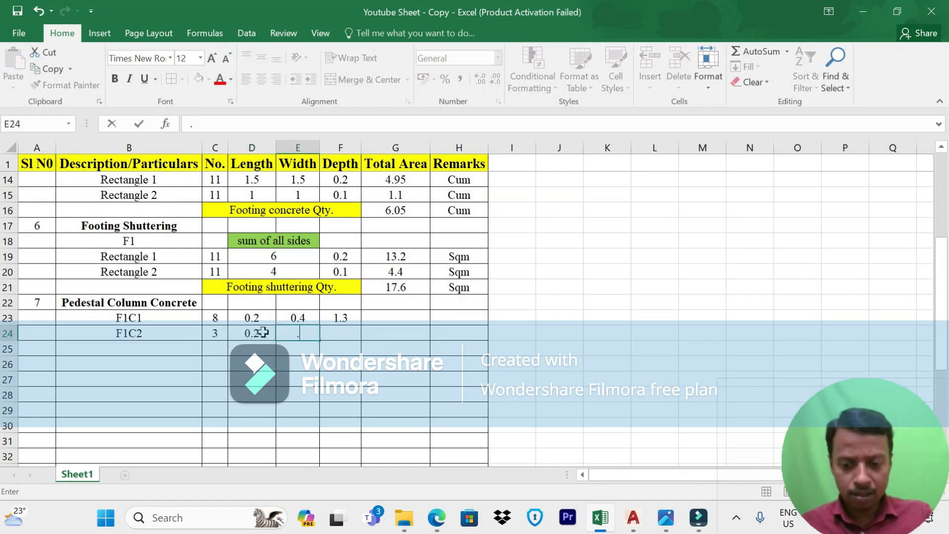
type("3")
left_click(340, 334)
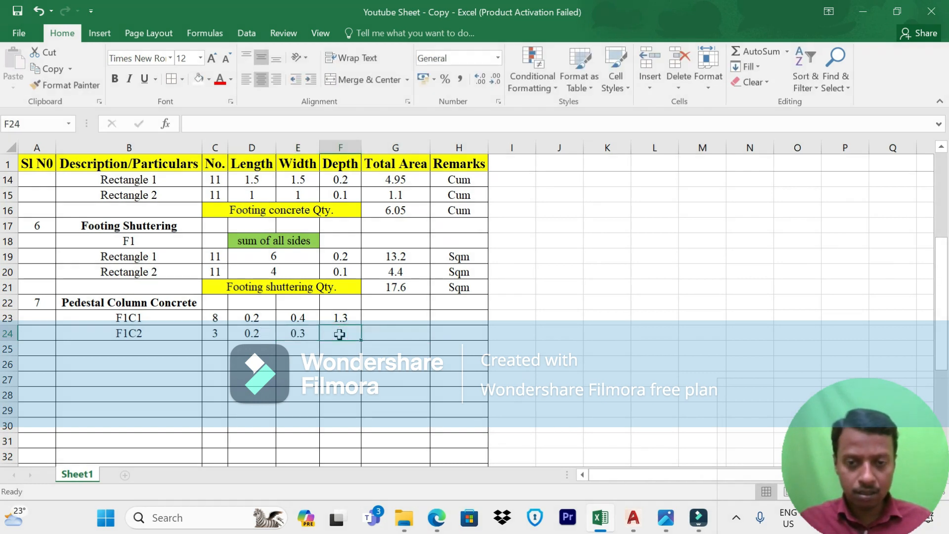
key("ctrl+d")
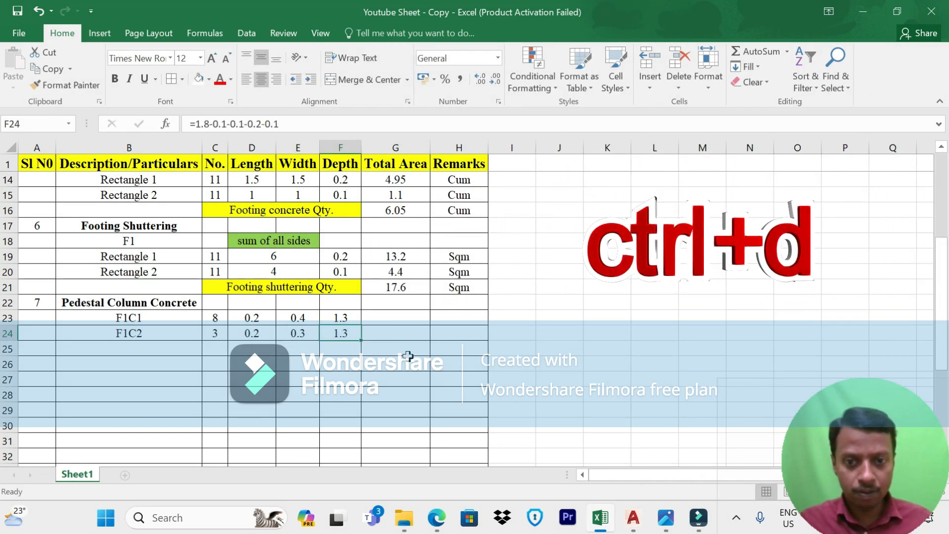
Step: Calculate the F1C1 concrete quantity in G23 with the formula =C23*D23*E23*F23
left_click(400, 321)
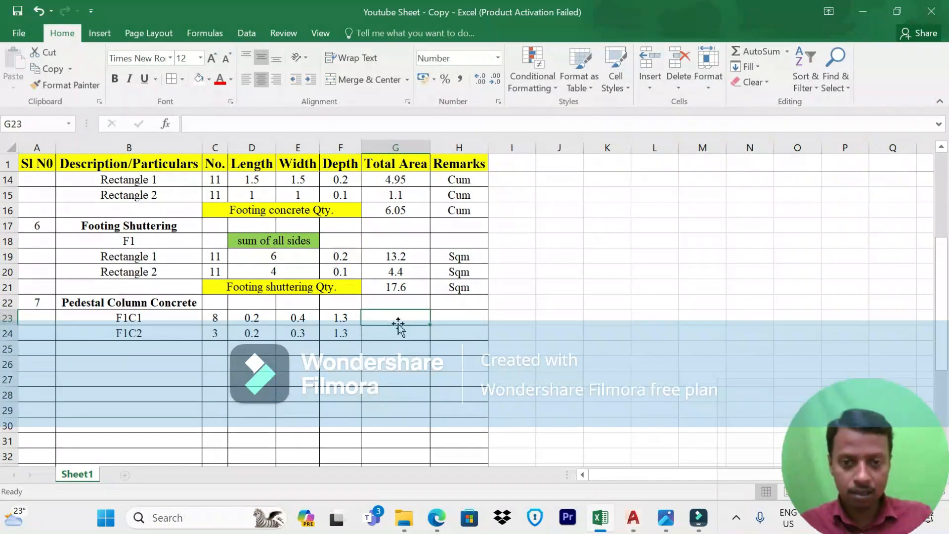
type("=")
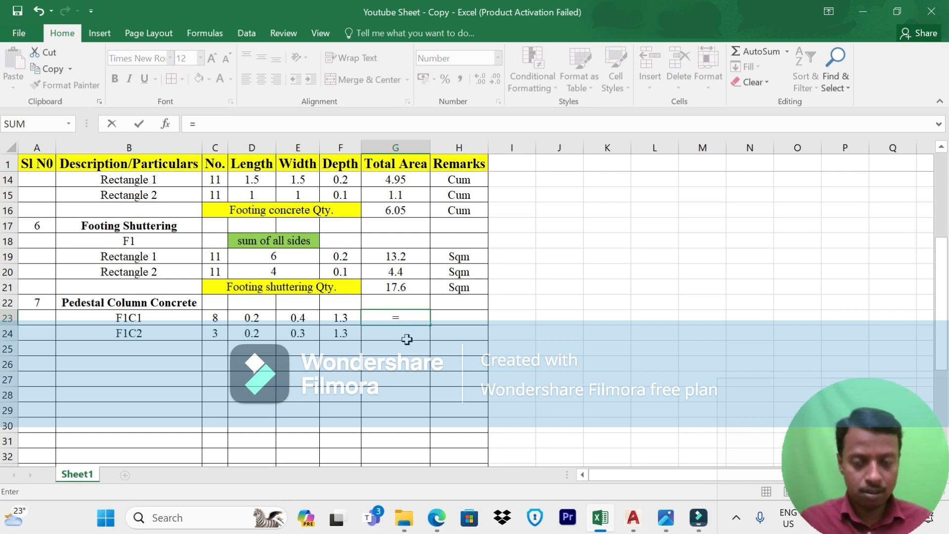
left_click(218, 320)
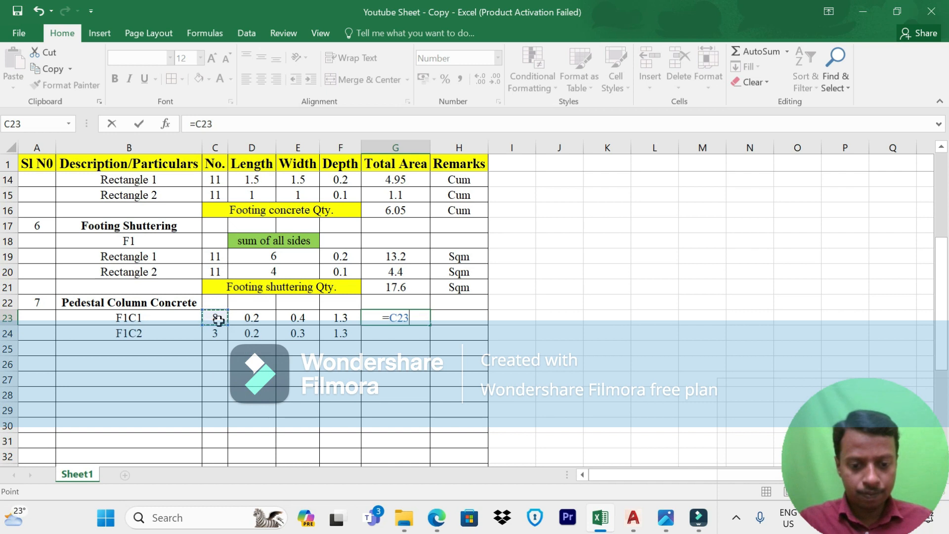
type("*")
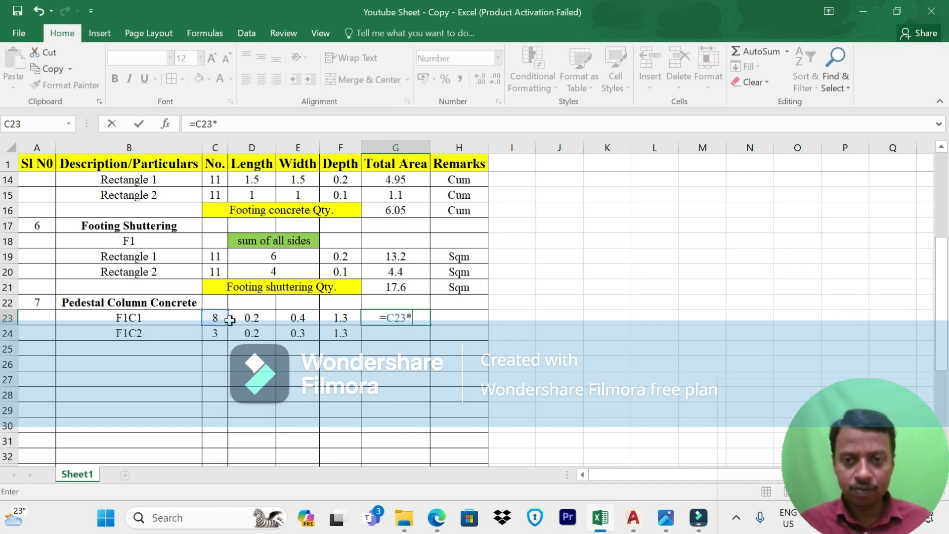
left_click(257, 320)
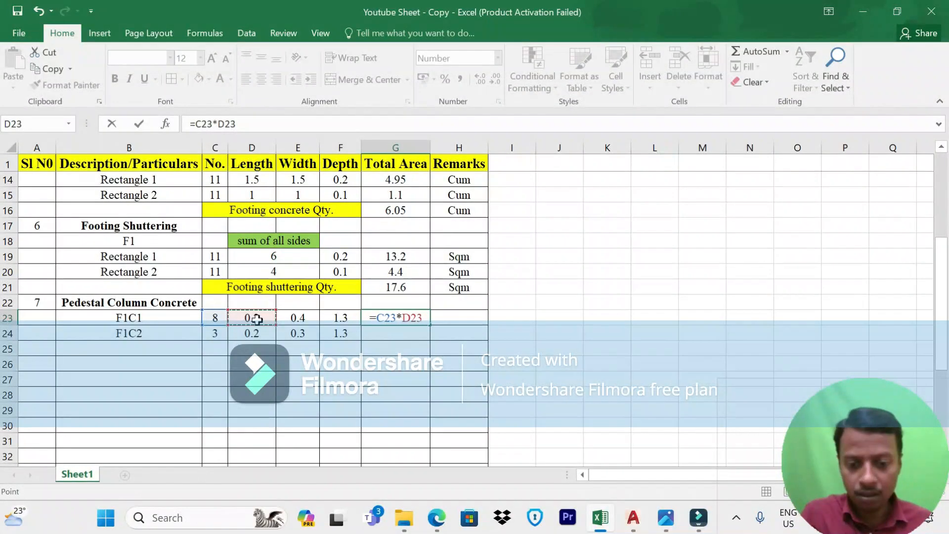
type("*")
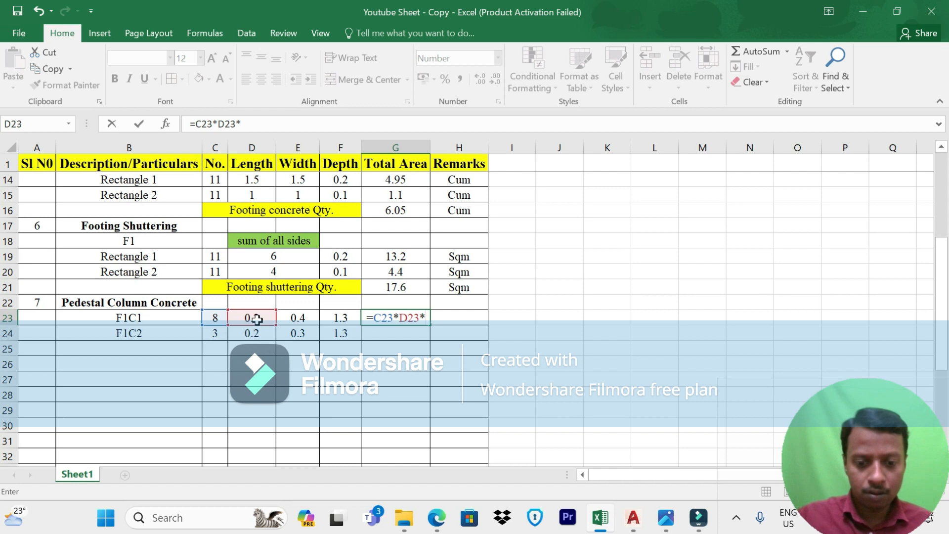
left_click(297, 319)
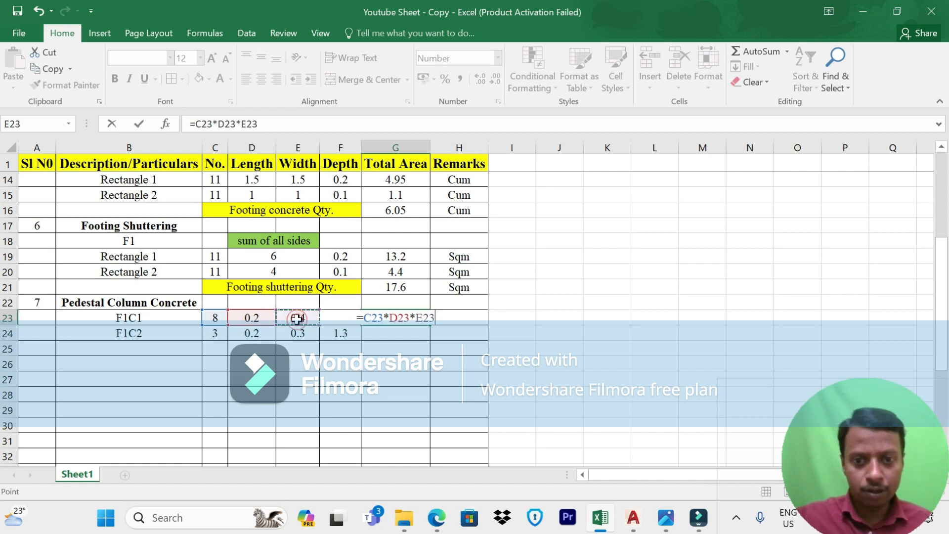
type("*")
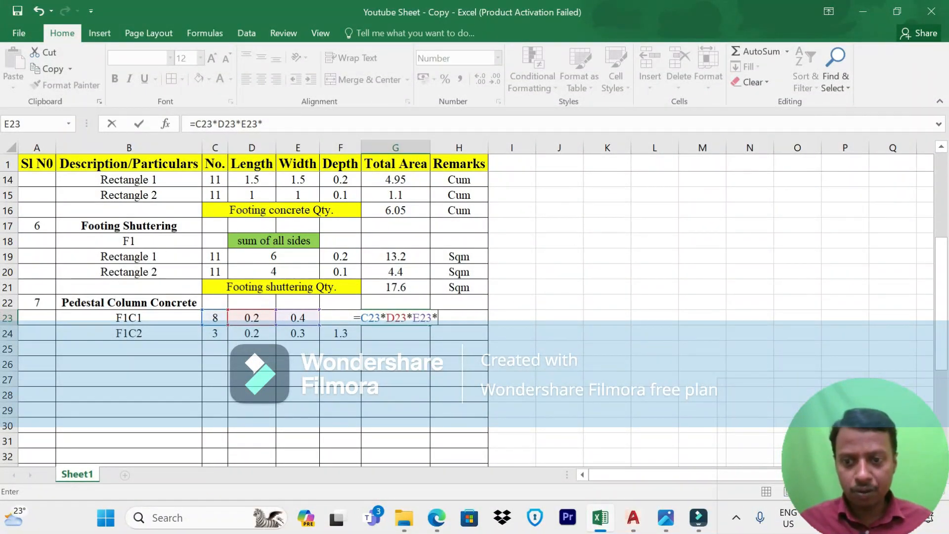
type("F23")
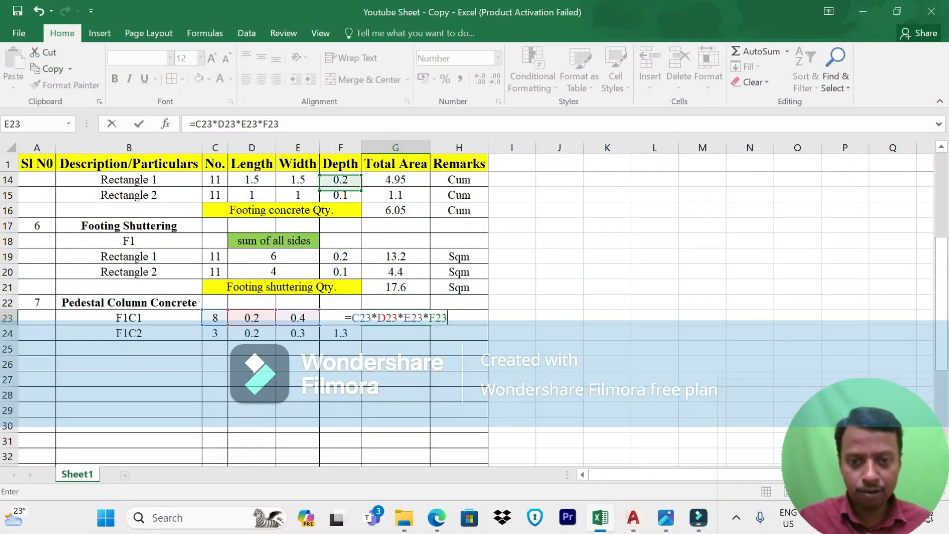
key("Return")
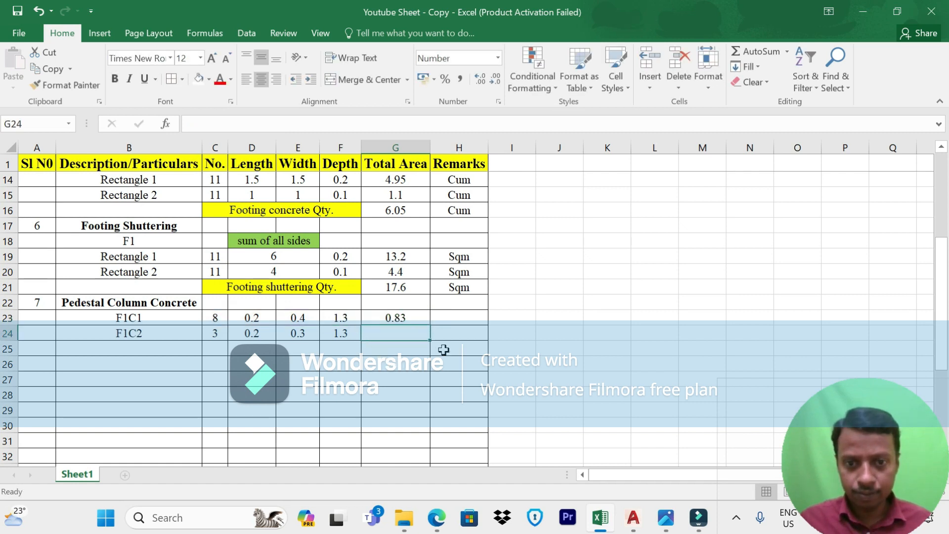
Step: Enter the remark Cum in H23 and fill the F1C1 quantity formula and unit from G23:H23 down into row 24
left_click(452, 320)
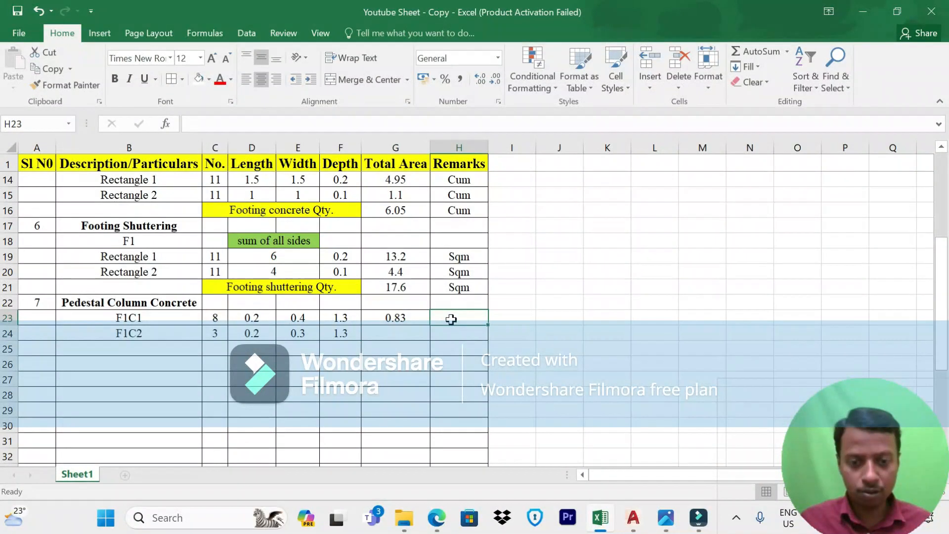
type("C")
key("Return")
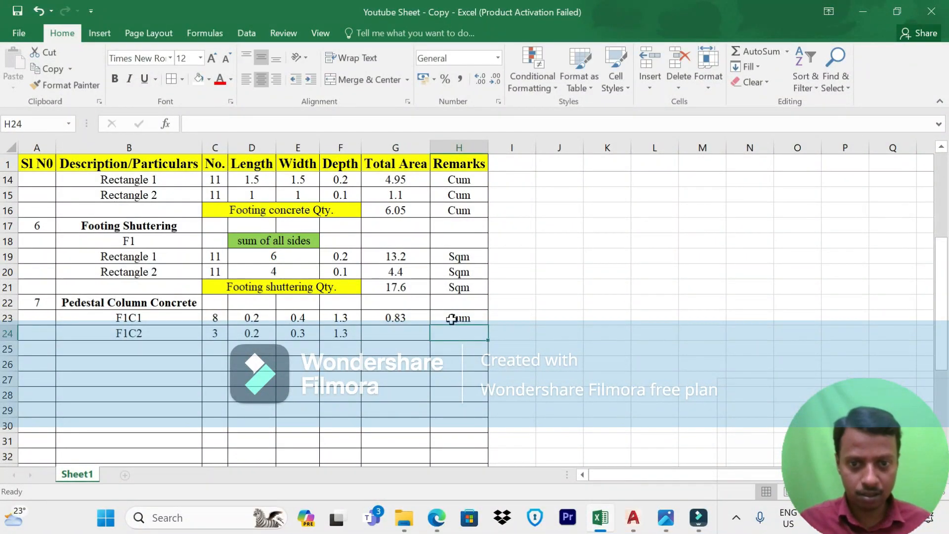
left_click(404, 332)
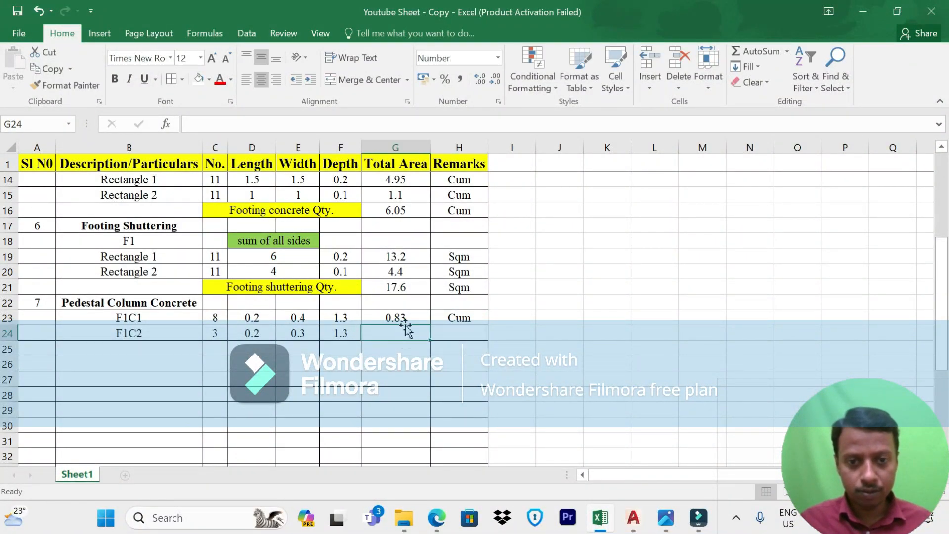
double_click(399, 319)
double_click(399, 320)
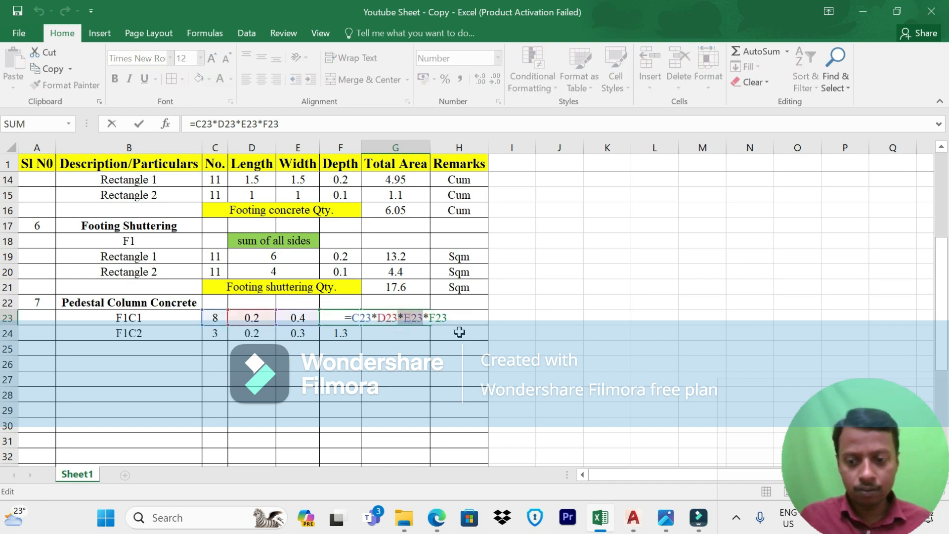
key("Return")
left_click_drag(415, 317, 488, 338)
Step: Enter the unit Cum in H25 and total the pedestal quantities in G25 with =SUM(G23:G24)
left_click(464, 353)
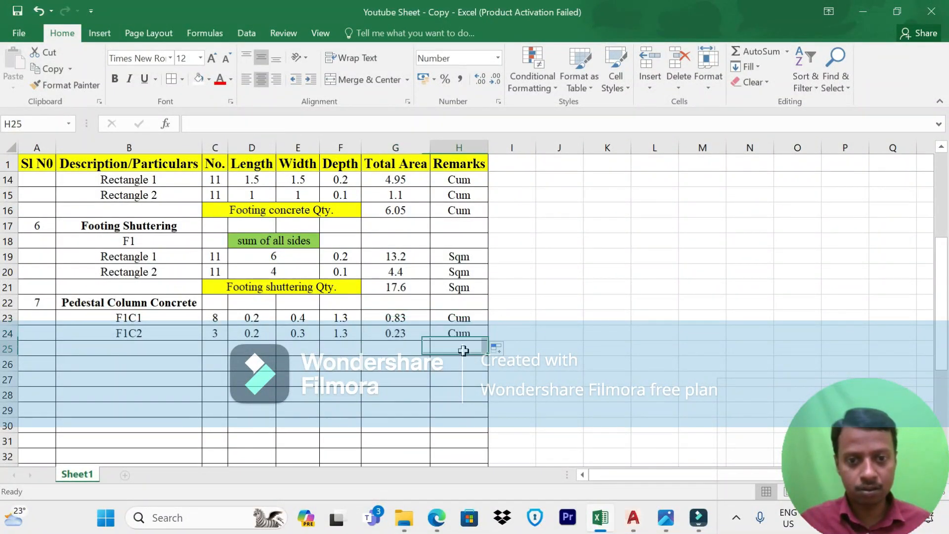
type("Cum")
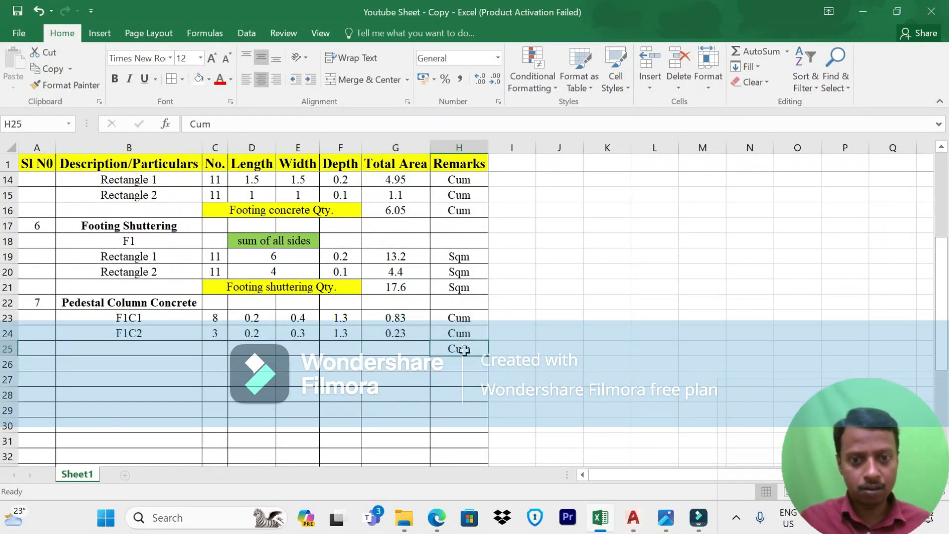
left_click(407, 350)
key("alt+equal")
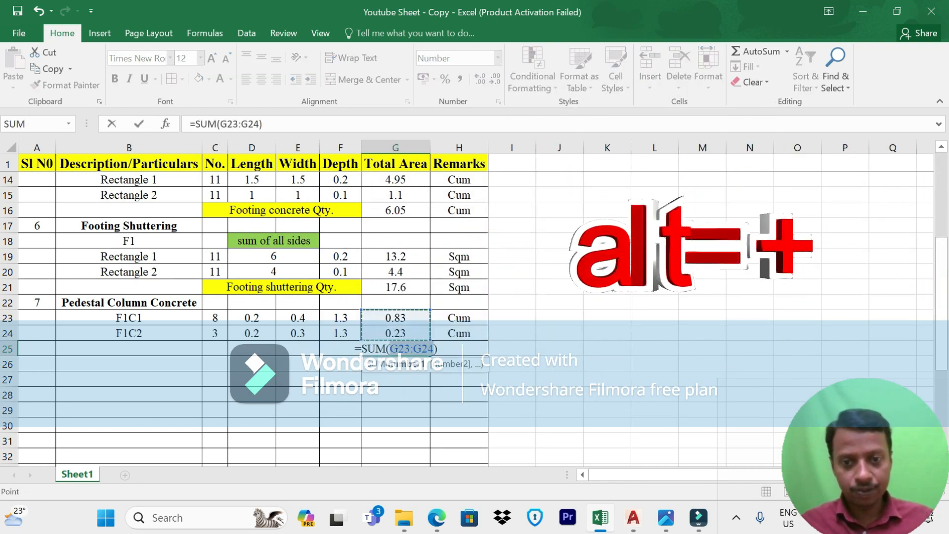
key("Return")
key("Return")
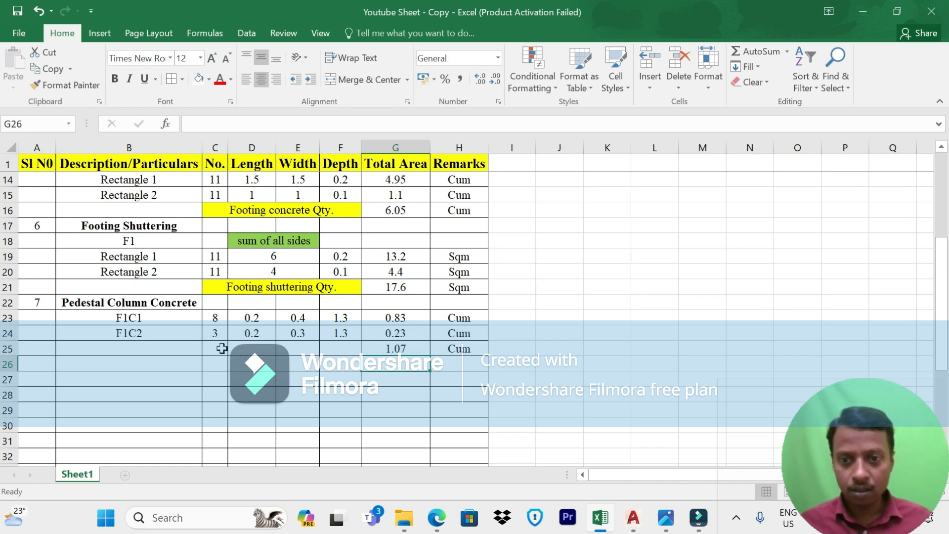
Step: Copy the merged Footing shuttering Qty. label to C25 and replace its text with Pedestal Column Concrete copied from B22
left_click(271, 286)
key("ctrl+c")
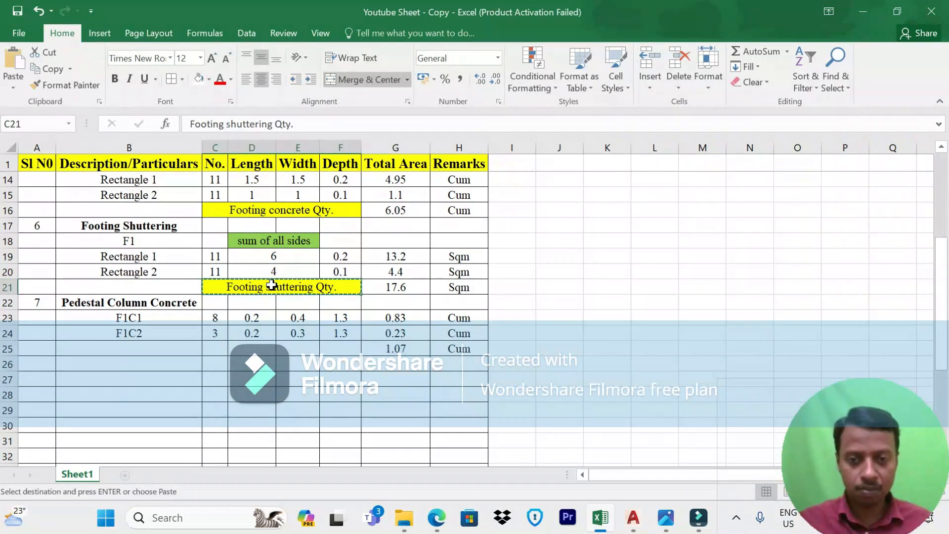
left_click(217, 350)
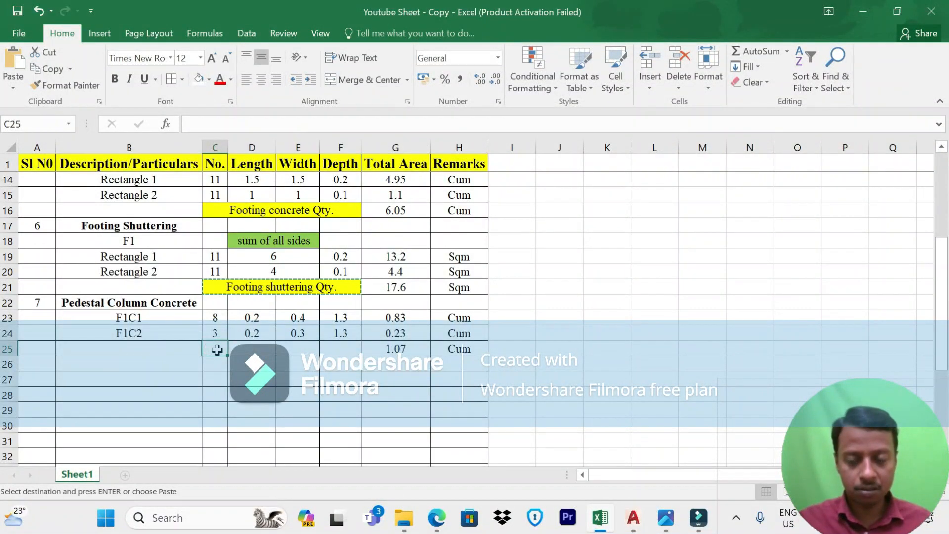
key("ctrl+v")
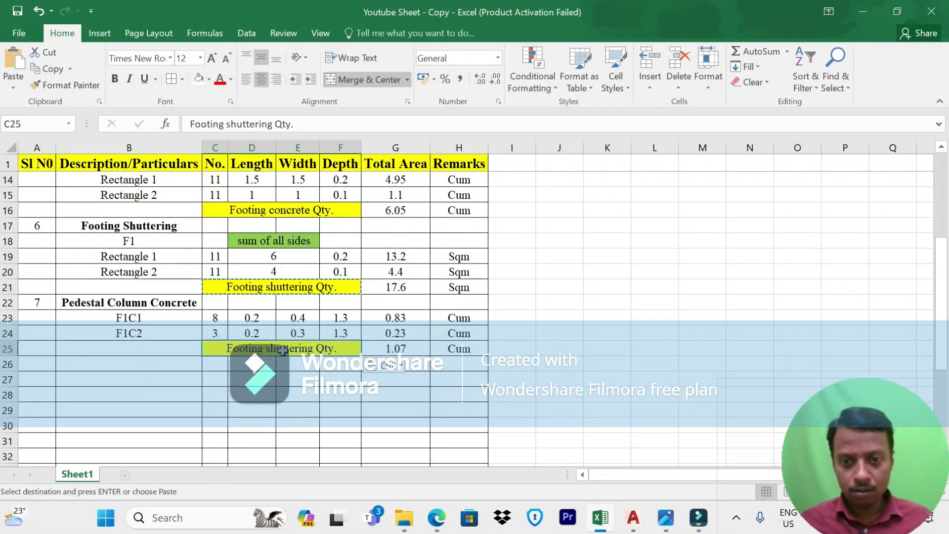
left_click(139, 303)
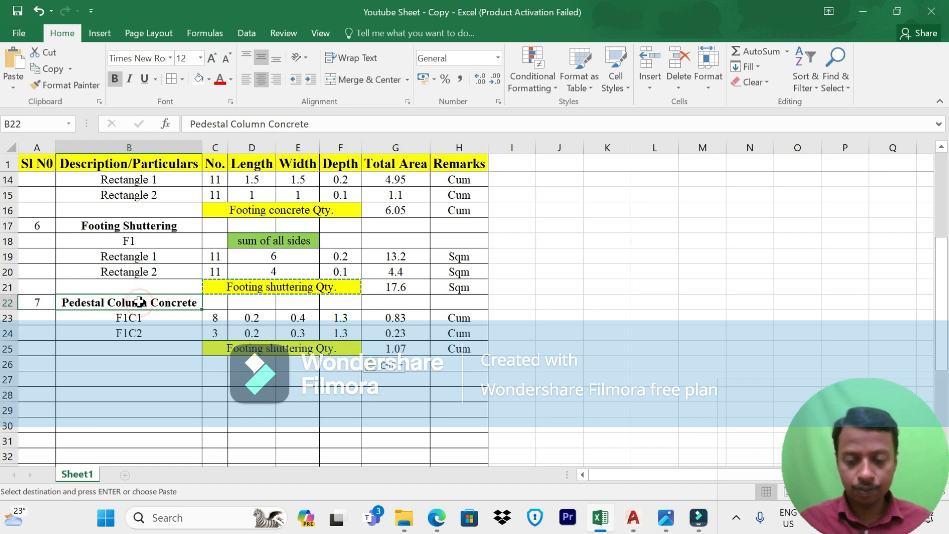
key("ctrl+c")
left_click(284, 350)
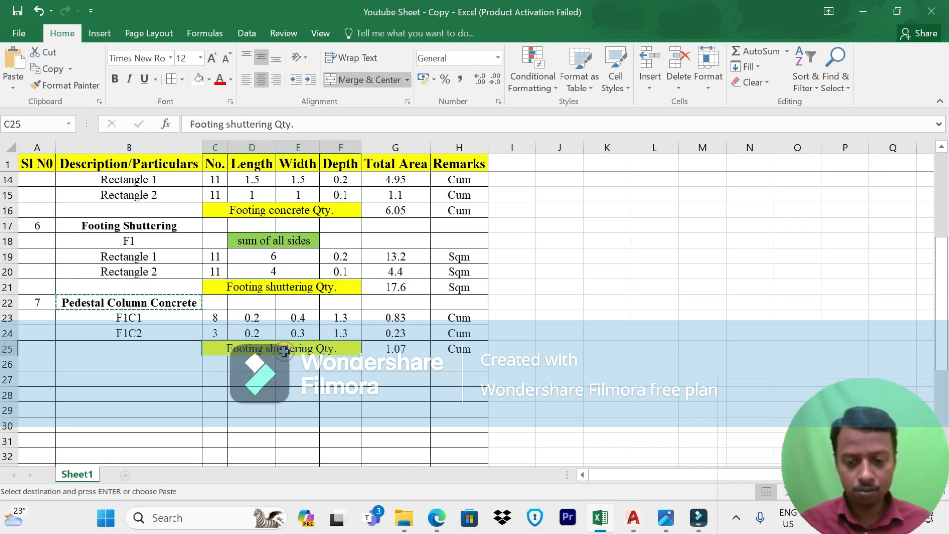
key("ctrl+v")
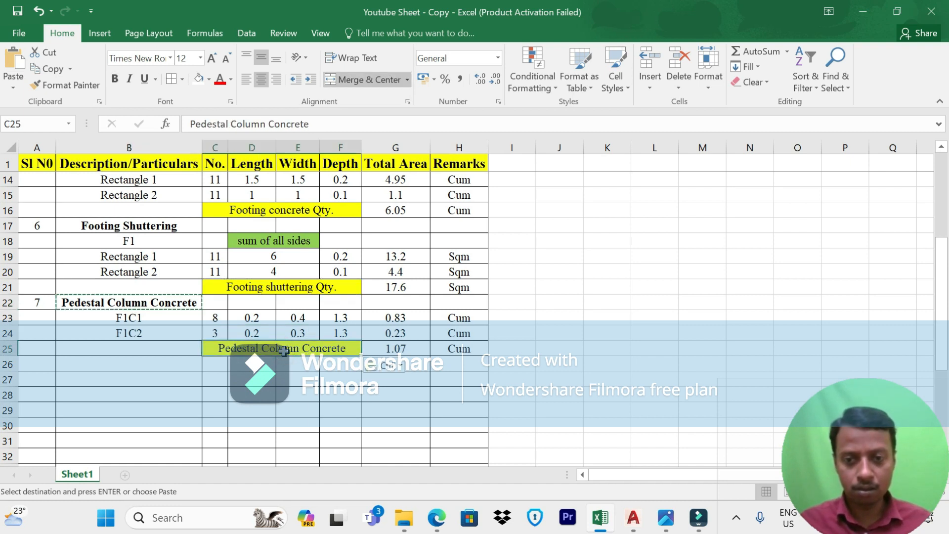
Step: Extend the label in C25 to read Pedestal Column Concrete Qty
double_click(346, 349)
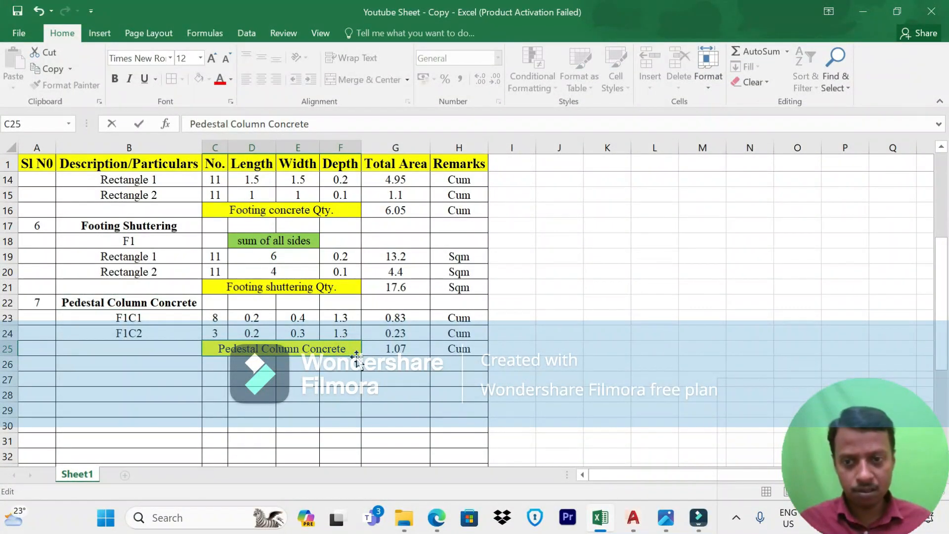
type("q")
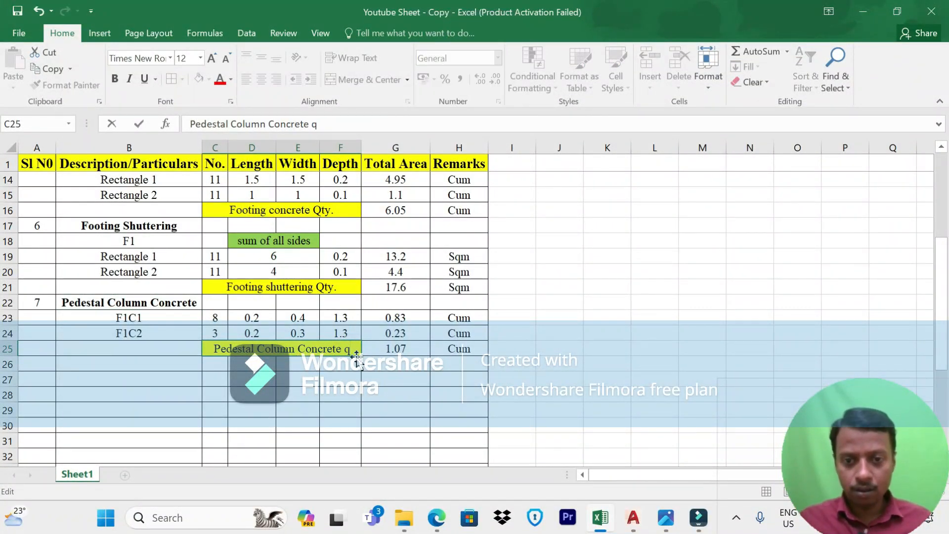
key("BackSpace")
key("BackSpace")
key("Caps_Lock")
type("Q")
key("Caps_Lock")
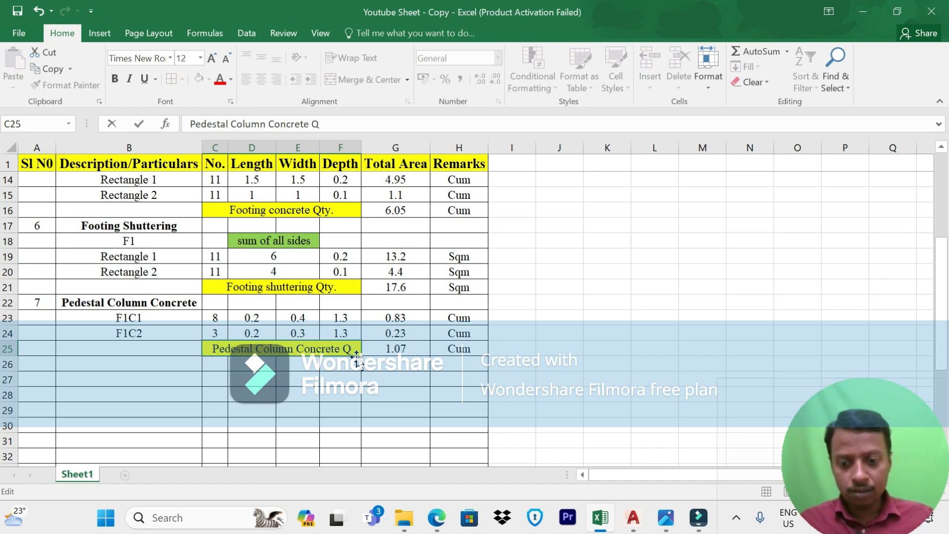
type("ty")
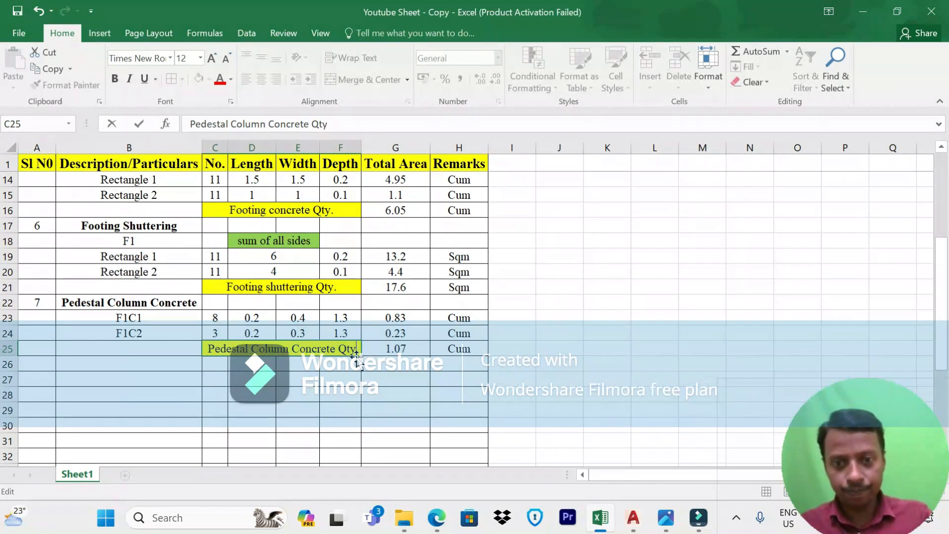
type(".")
key("Return")
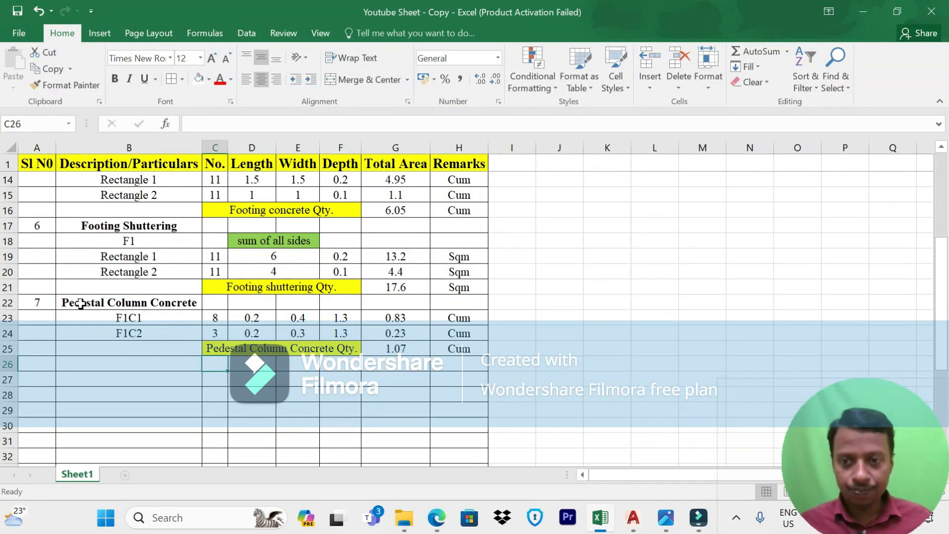
Step: Copy the pedestal heading, column names and counts from B22:C24 to B26 and enter serial number 8 in A26
left_click_drag(80, 304, 209, 335)
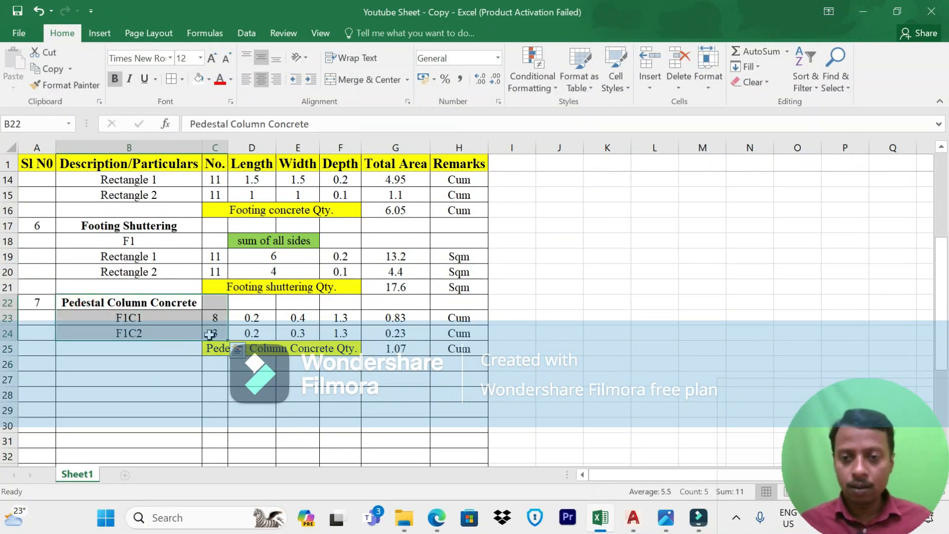
key("ctrl+c")
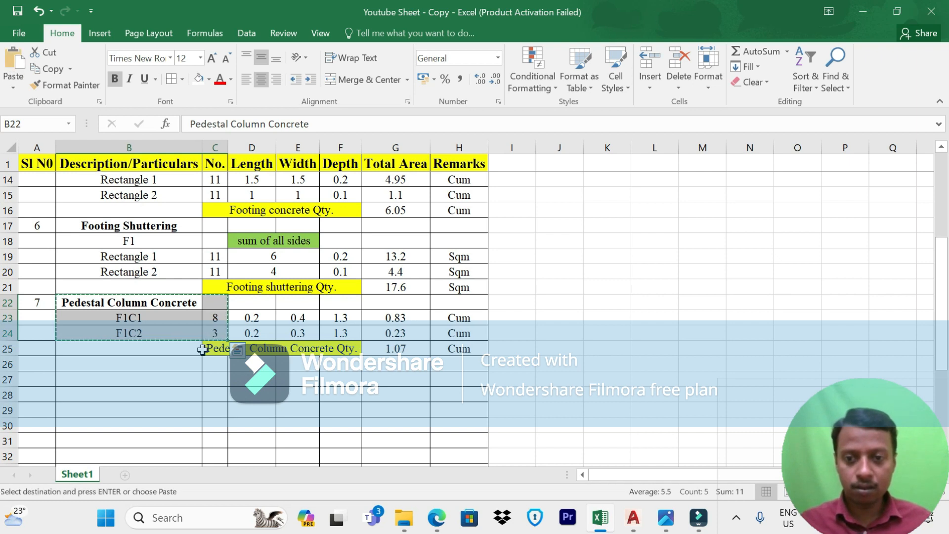
left_click(173, 374)
key("ctrl+v")
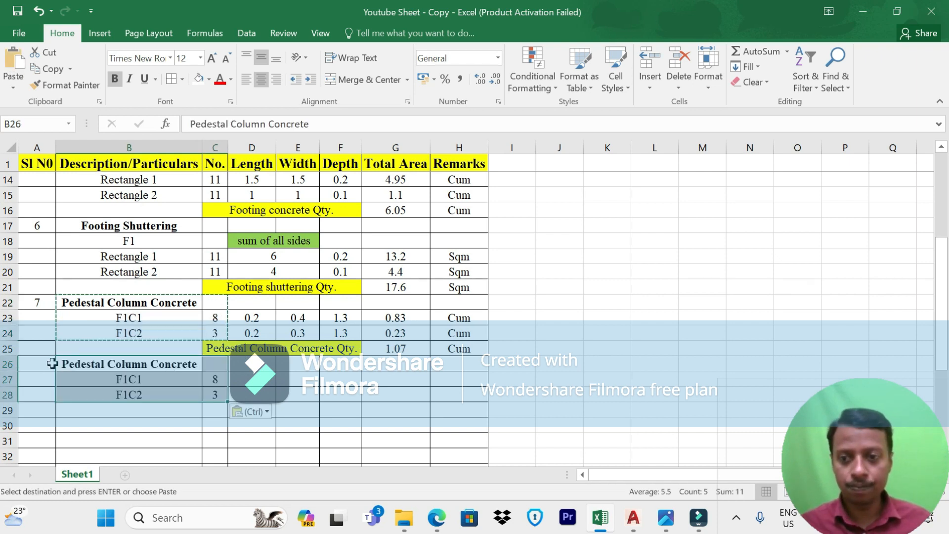
left_click(33, 363)
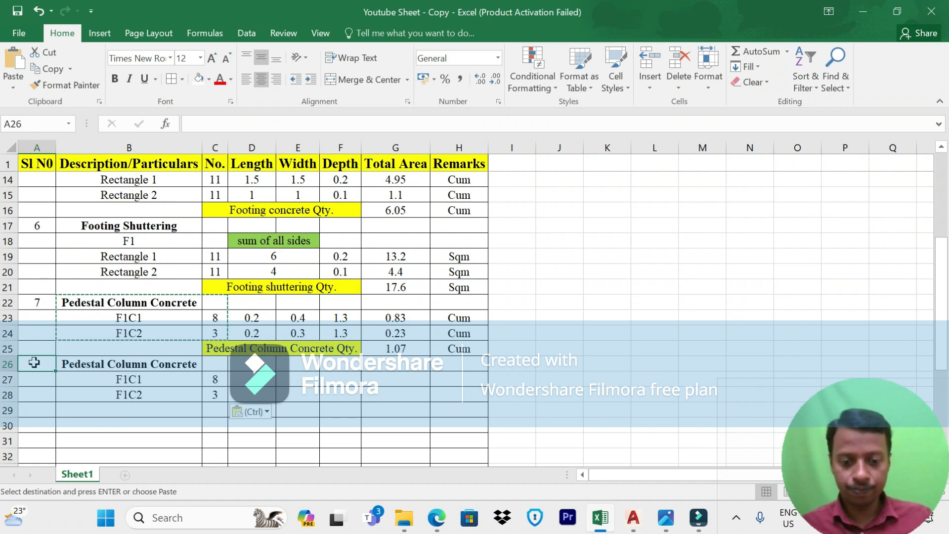
type("8")
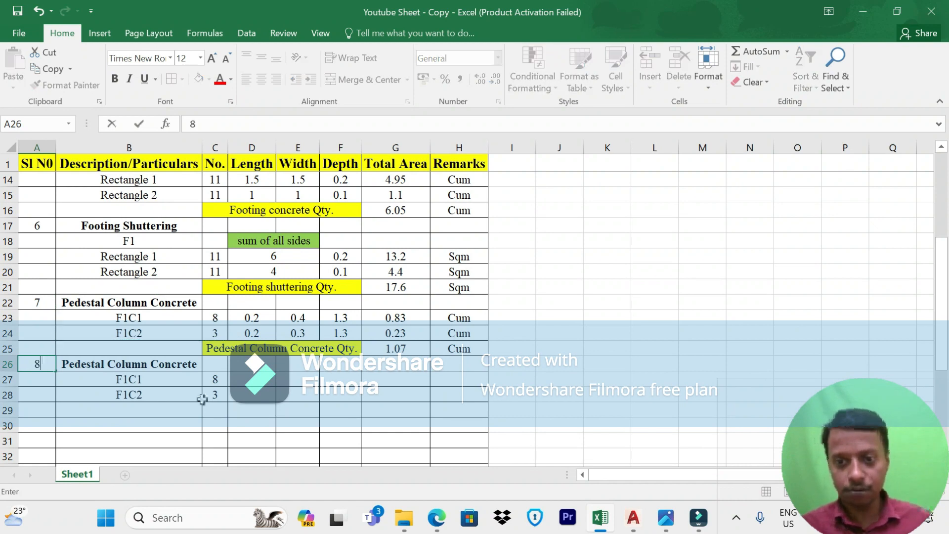
left_click(300, 415)
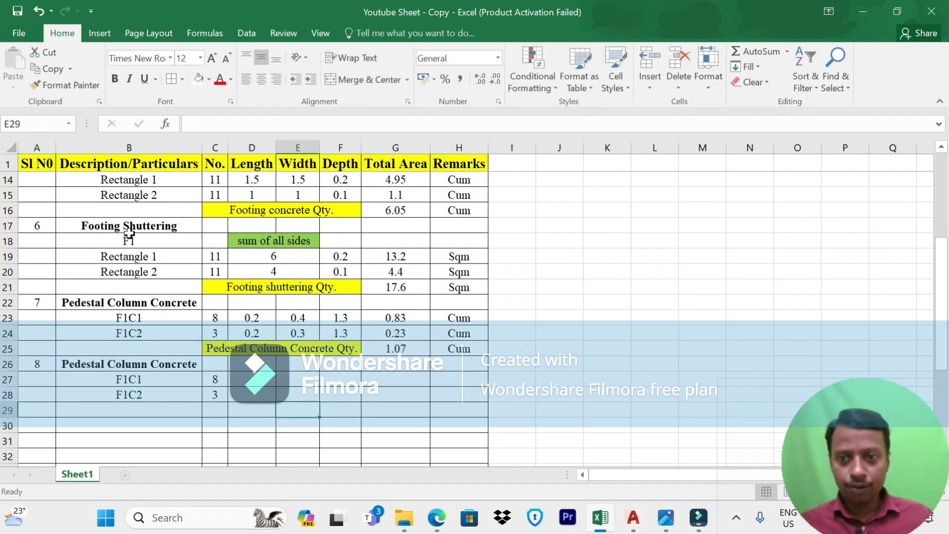
Step: Copy the merged green label sum of all sides from D18 to D26 in the second pedestal column item
left_click(272, 242)
key("ctrl+c")
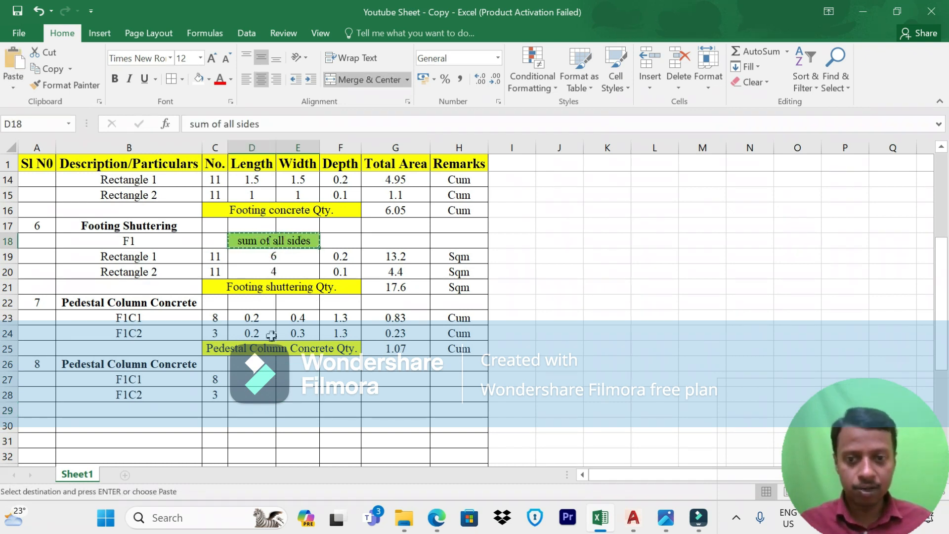
left_click(256, 364)
key("ctrl+v")
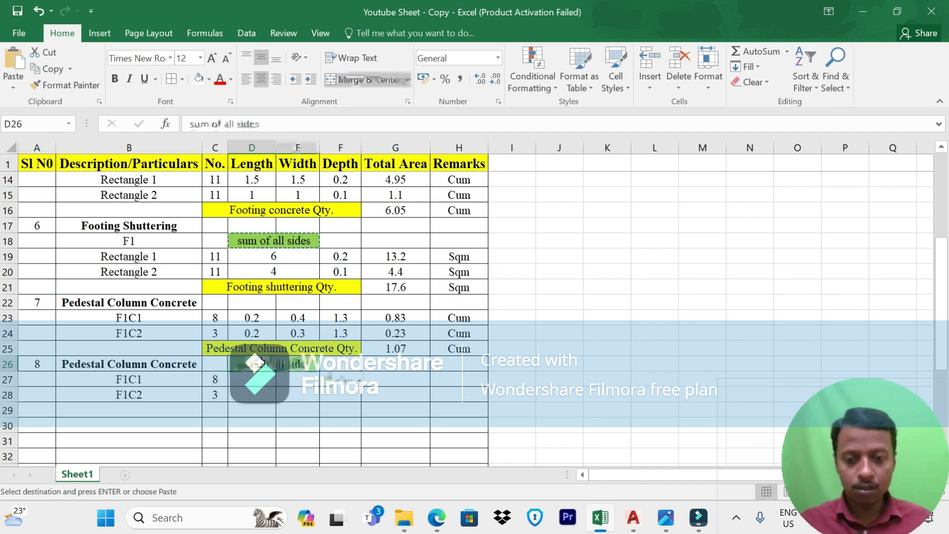
Step: Merge and center D27:E27, and extend the merged formatting down to D28:E28
left_click_drag(256, 384, 296, 383)
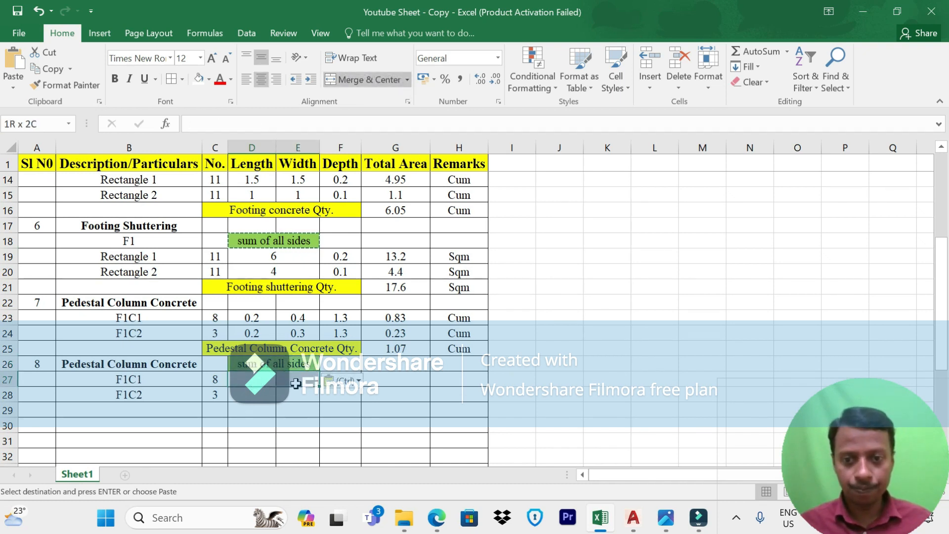
left_click(365, 84)
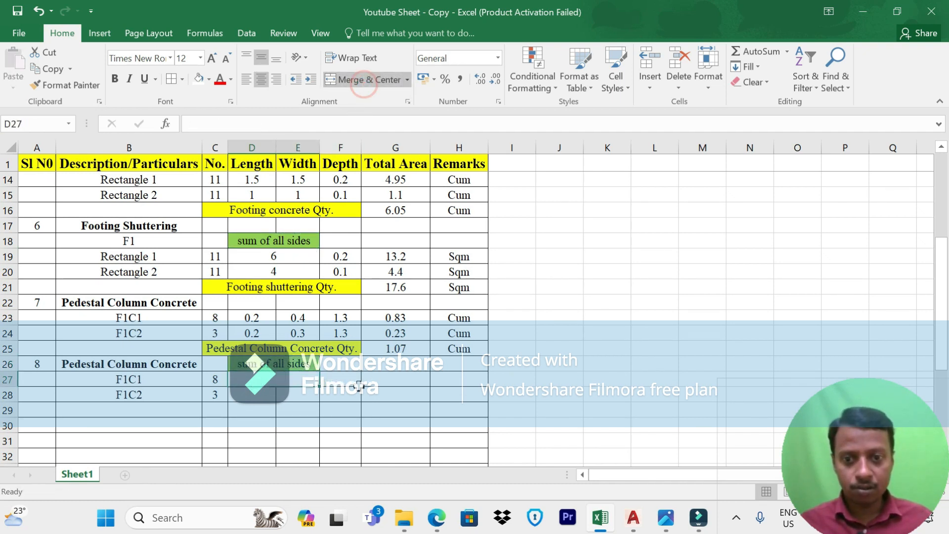
left_click_drag(320, 388, 320, 402)
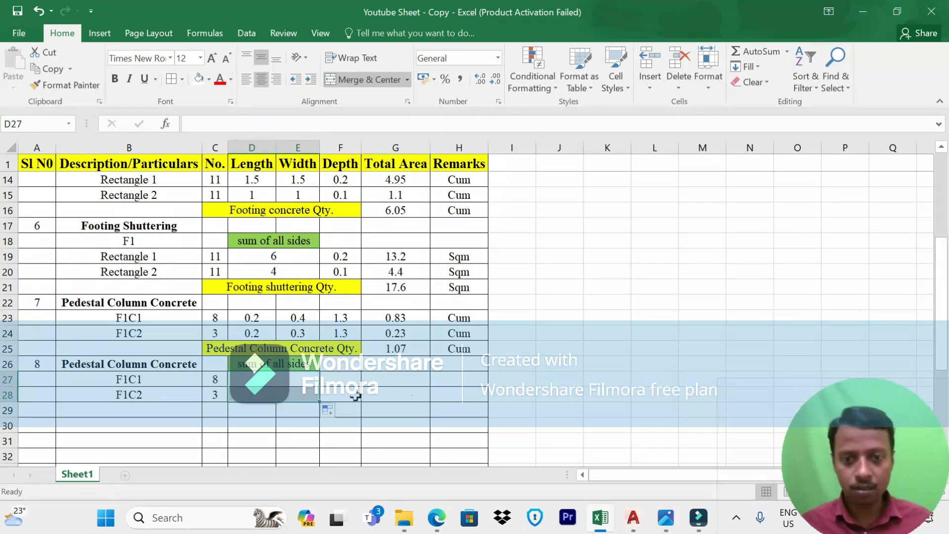
left_click(343, 396)
Step: Check the column section in AutoCAD, and back in Excel enter =.2+.4+.2+.4 in D27 and depth 1.3 in F27 for F1C1
left_click(256, 381)
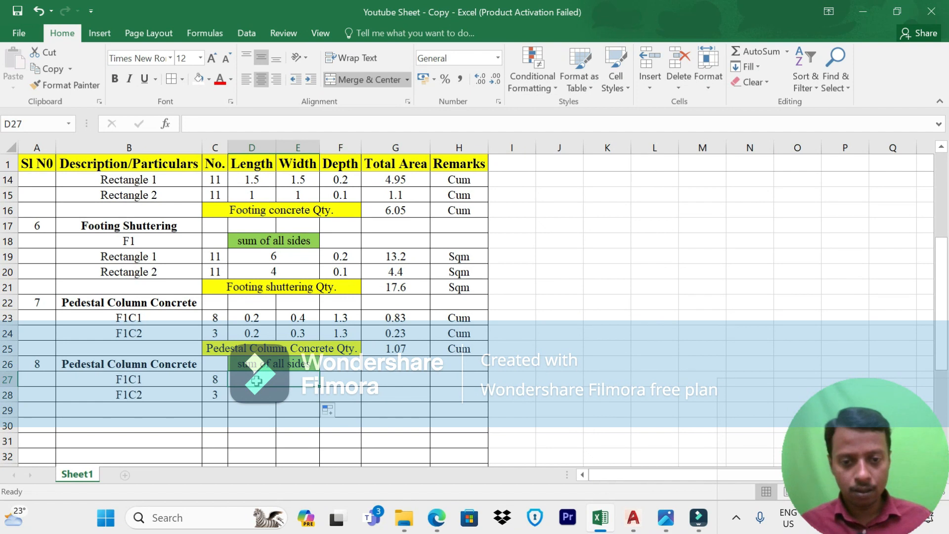
type("=")
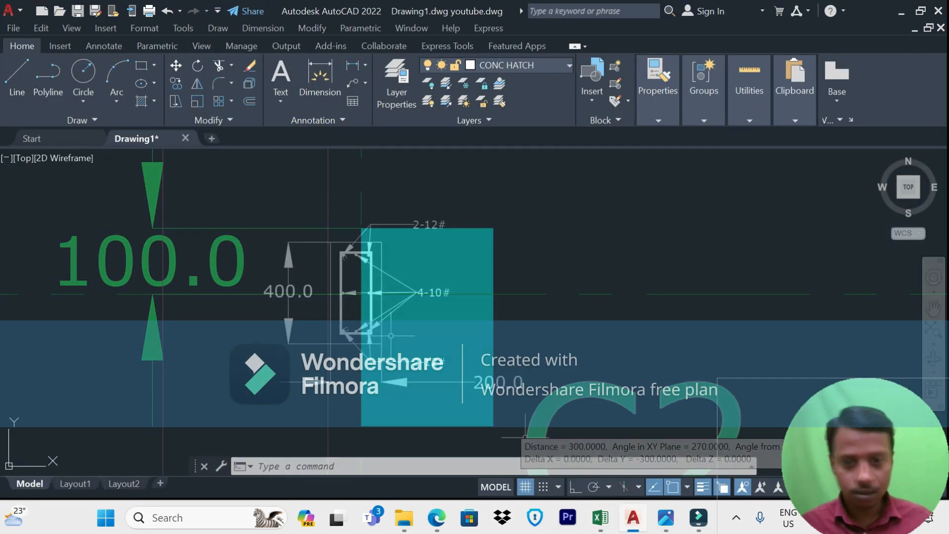
scroll(394, 336, "down", 4)
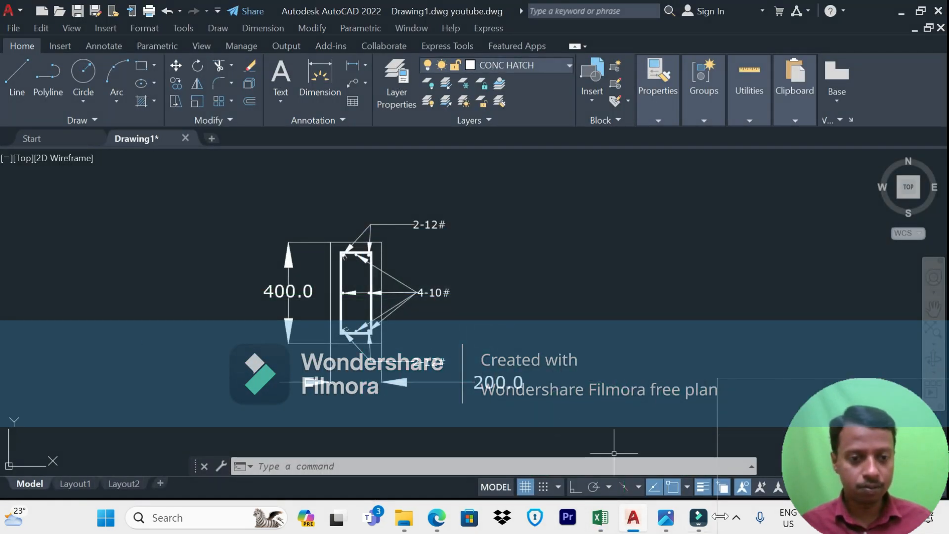
mouse_move(635, 523)
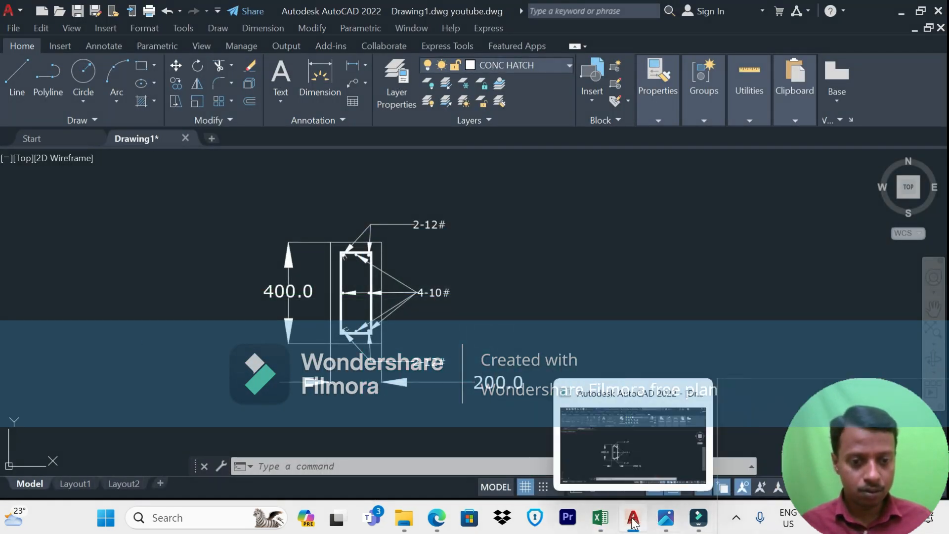
left_click(603, 521)
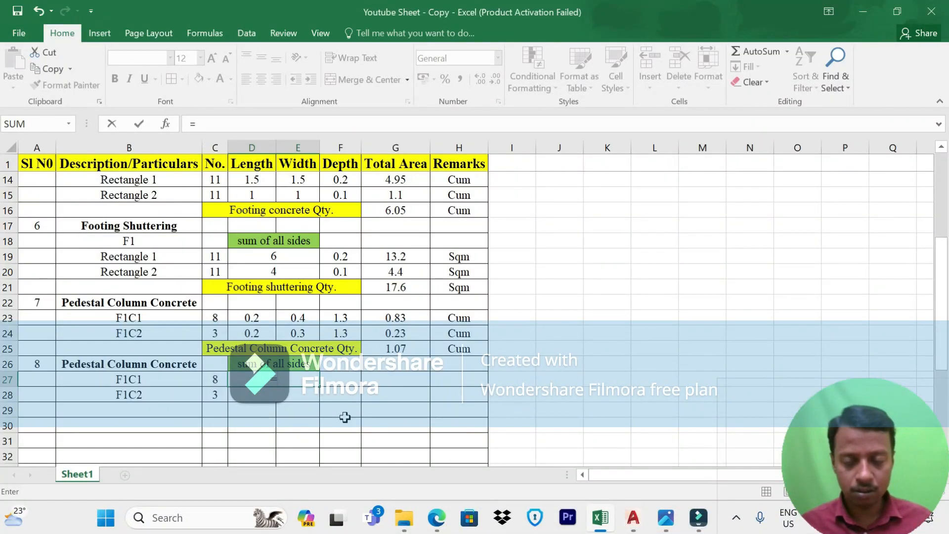
type("2")
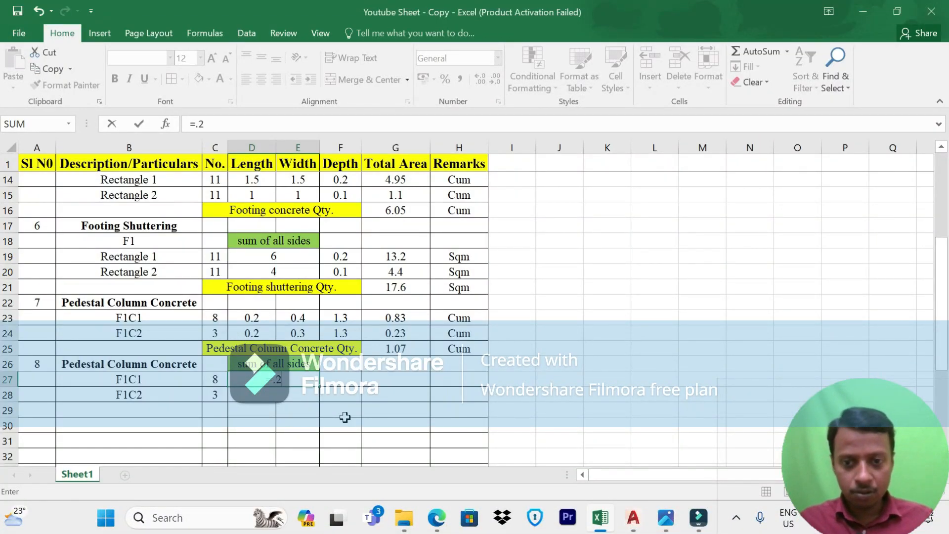
type("+")
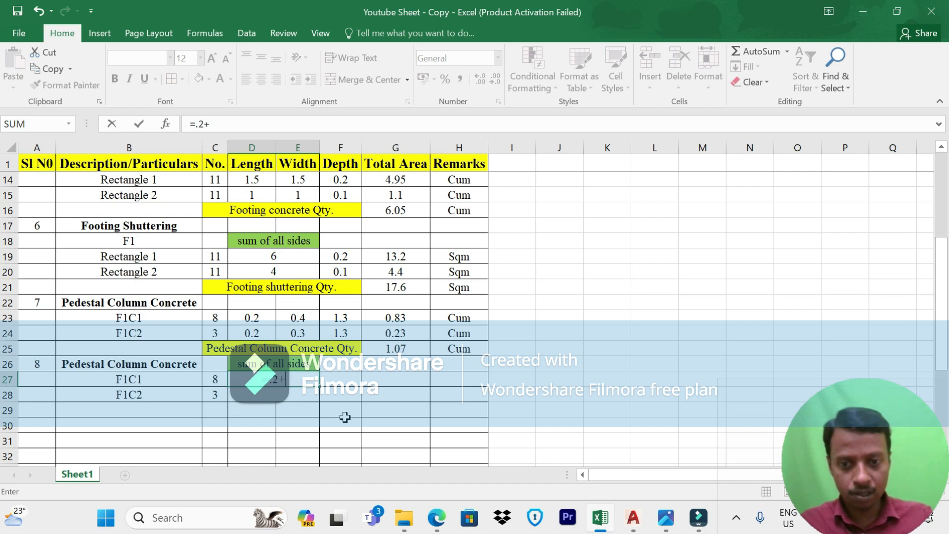
type(".4+")
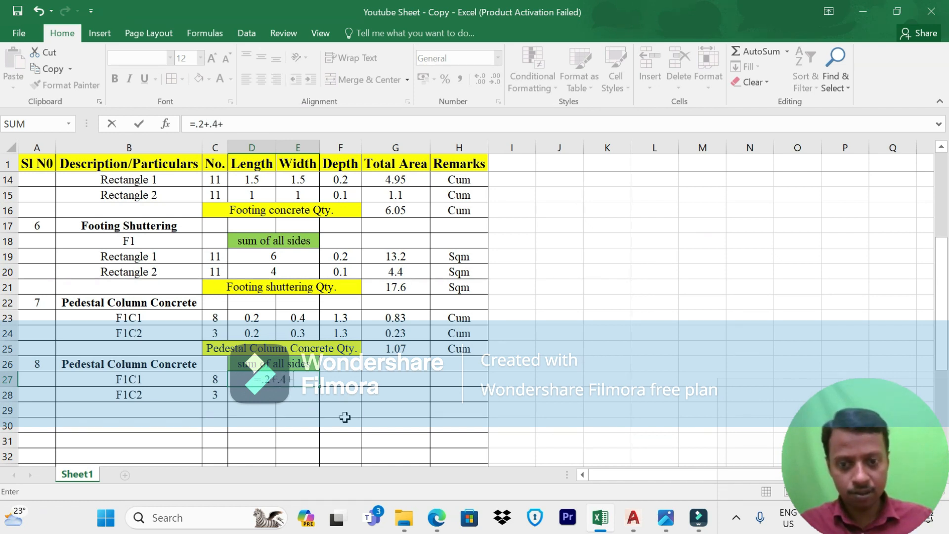
type(".2")
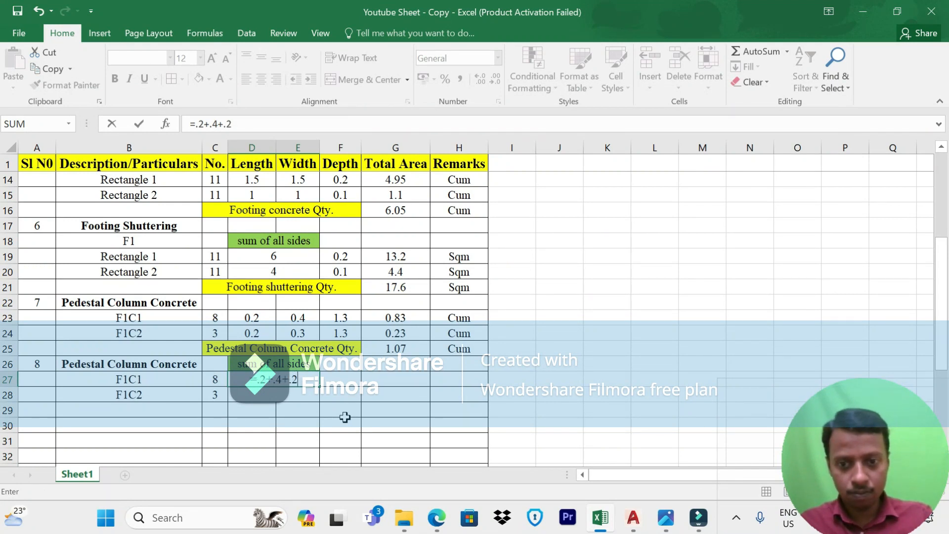
type("+")
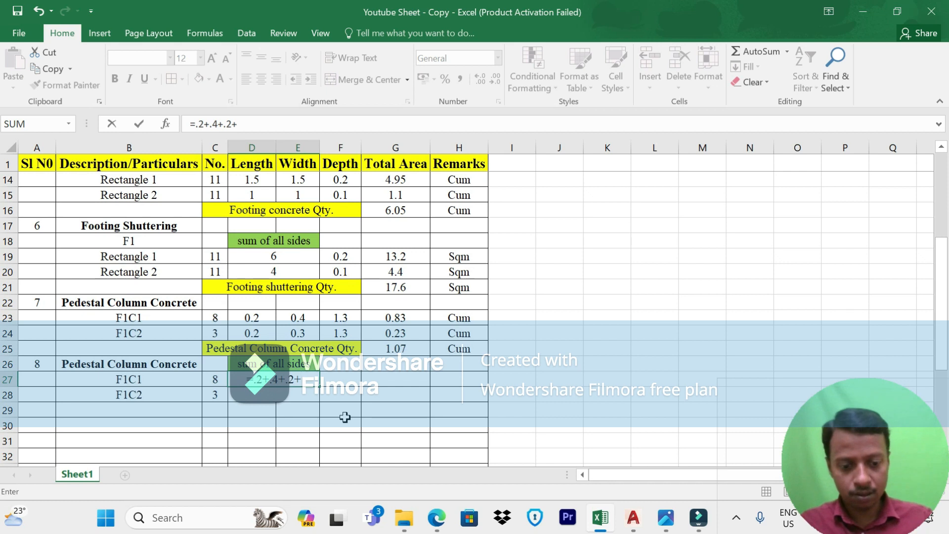
type(".4")
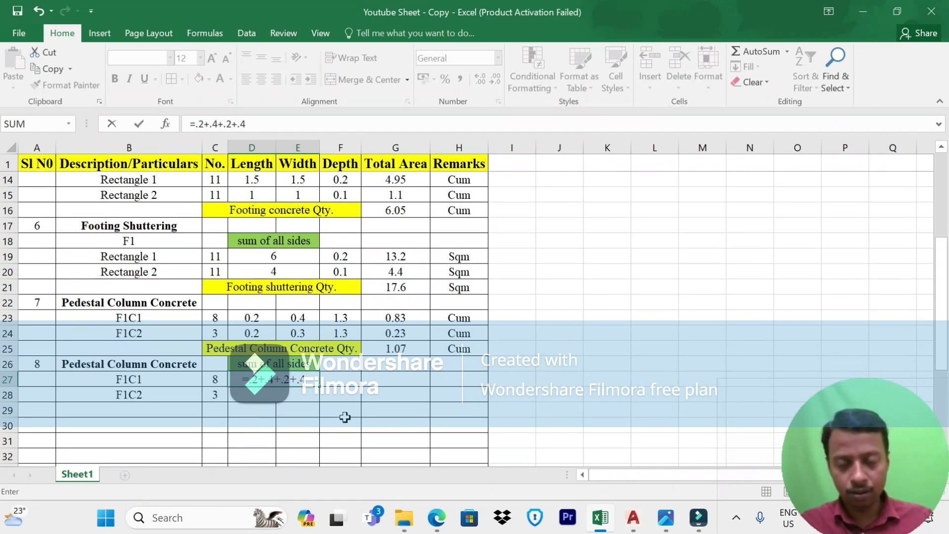
key("Return")
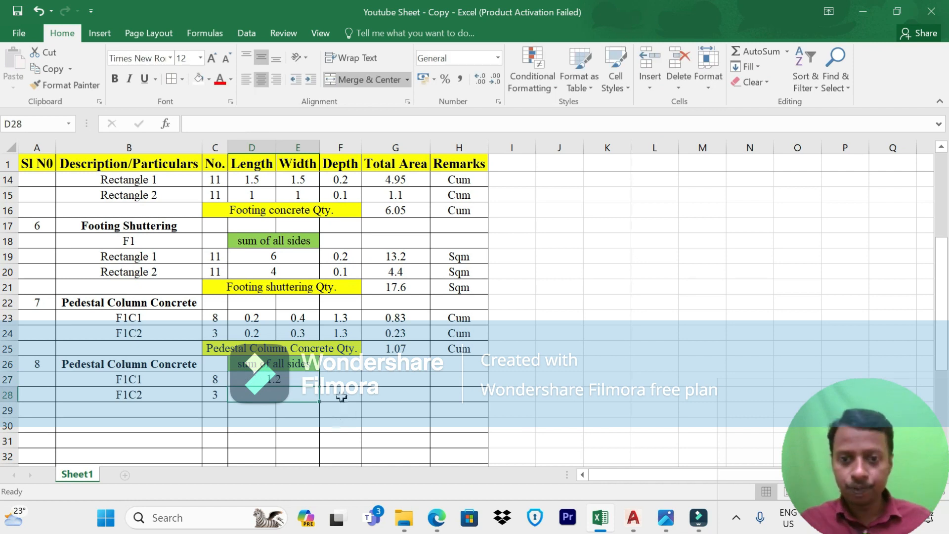
left_click(344, 380)
key("Return")
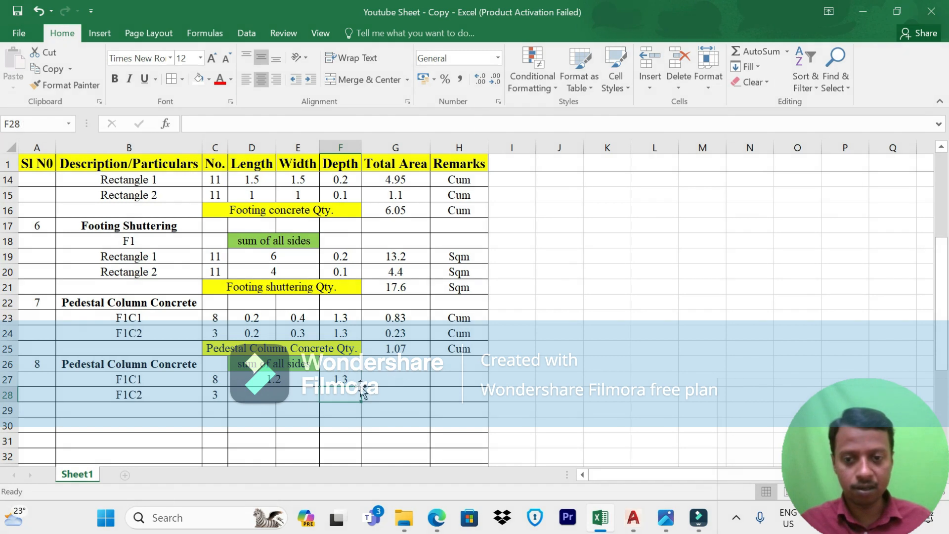
Step: Enter the F1C2 sum of sides =.2+.3+.2+.3 in D28 and copy the 1.3 depth down to F28
left_click(271, 397)
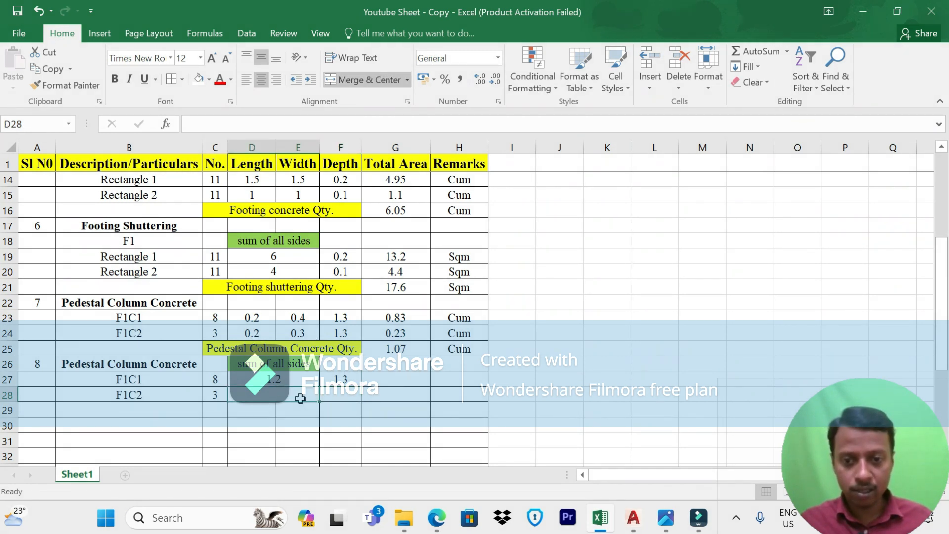
type("=")
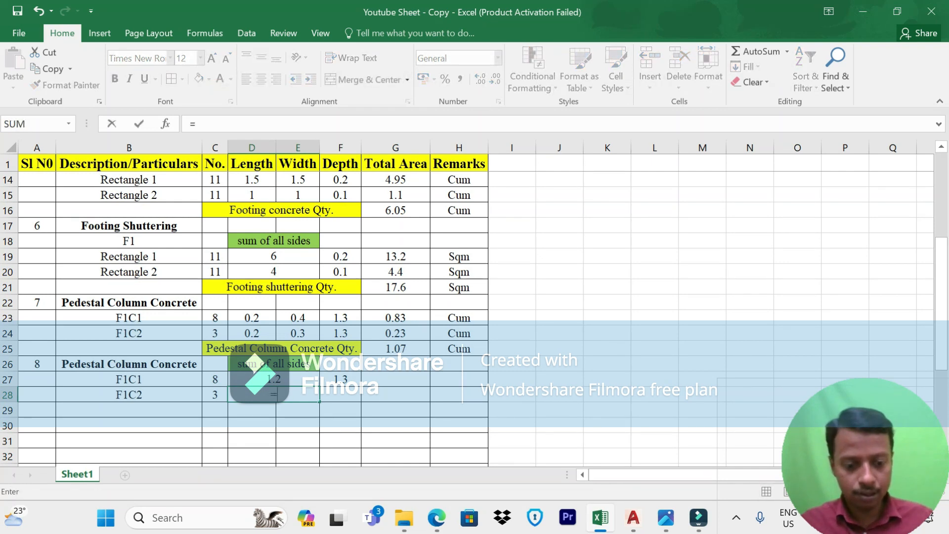
type(".2+.3+.2")
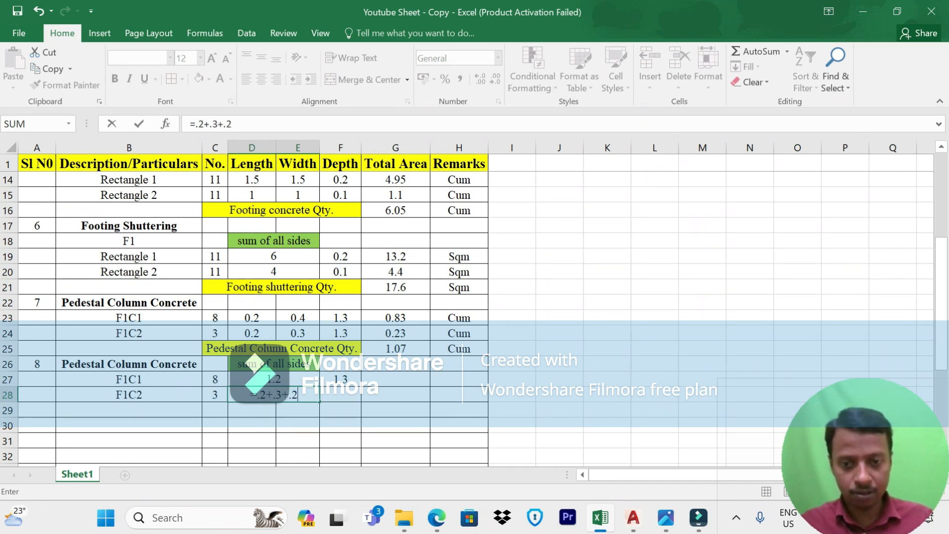
type("+")
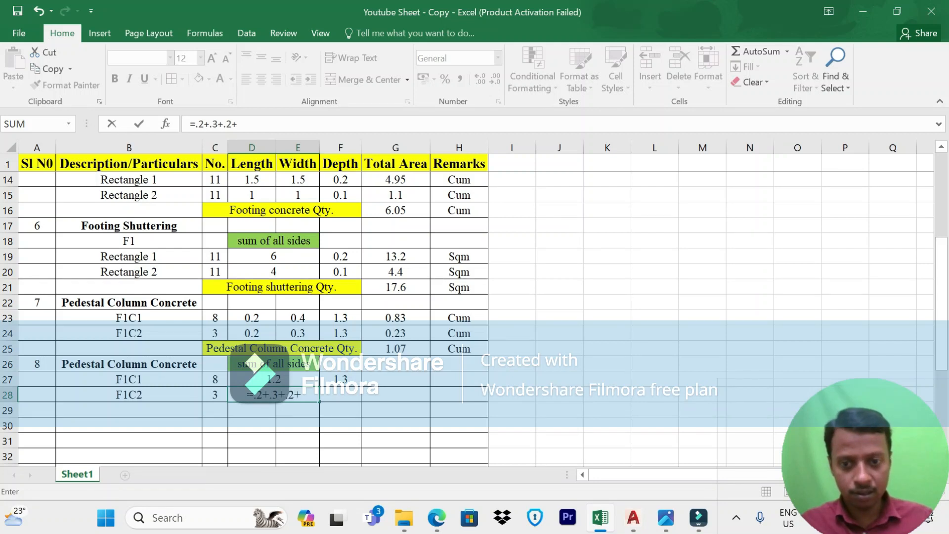
type(".3")
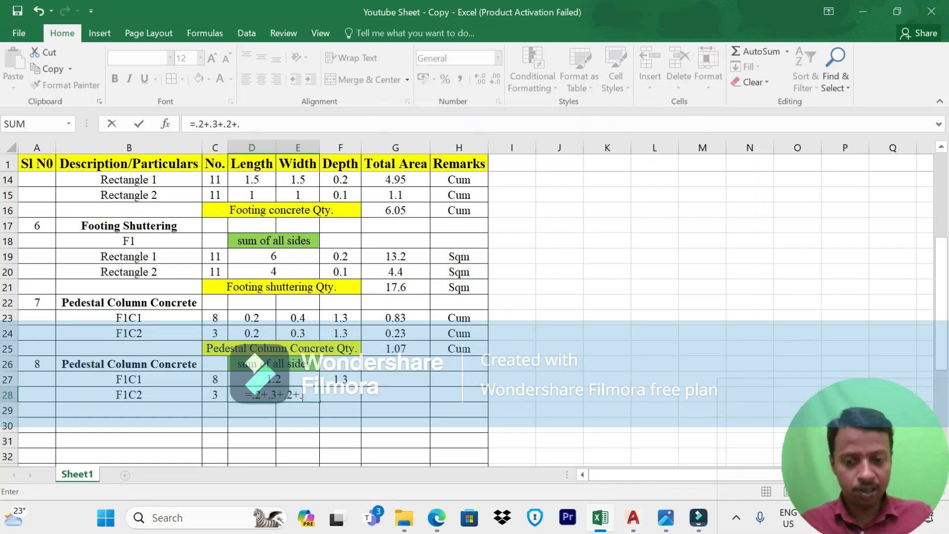
key("Return")
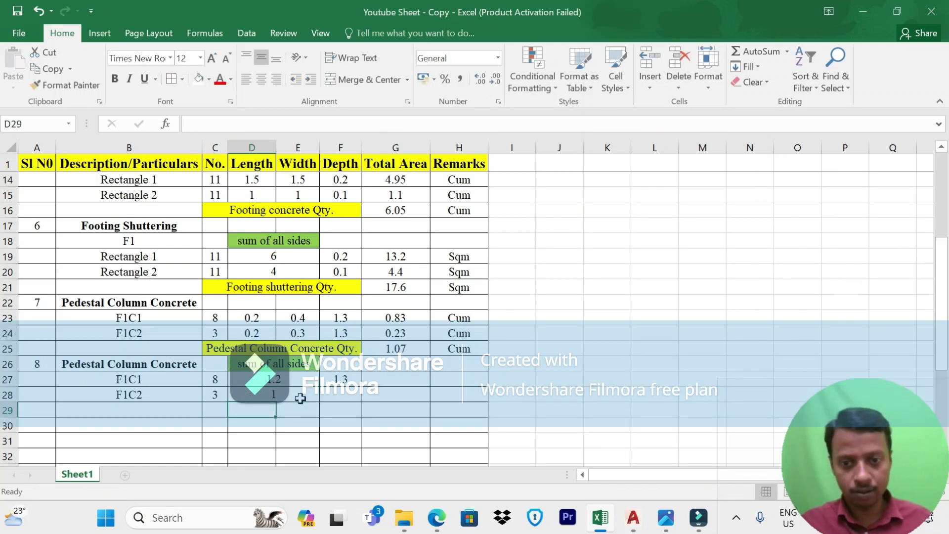
left_click(344, 394)
key("ctrl+d")
Step: Calculate the F1C1 total area in G27 with the formula =C27*D27*F27
left_click(408, 382)
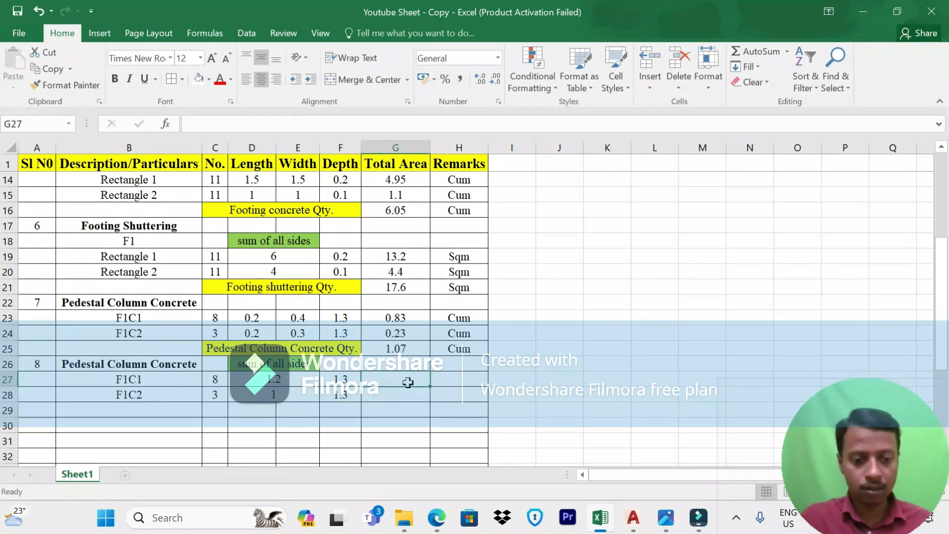
type("=")
left_click(219, 383)
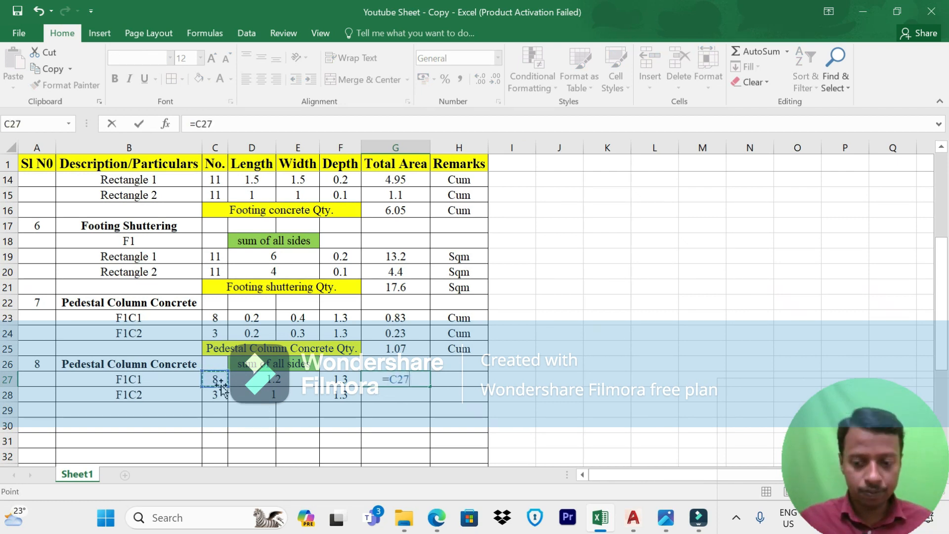
type("*")
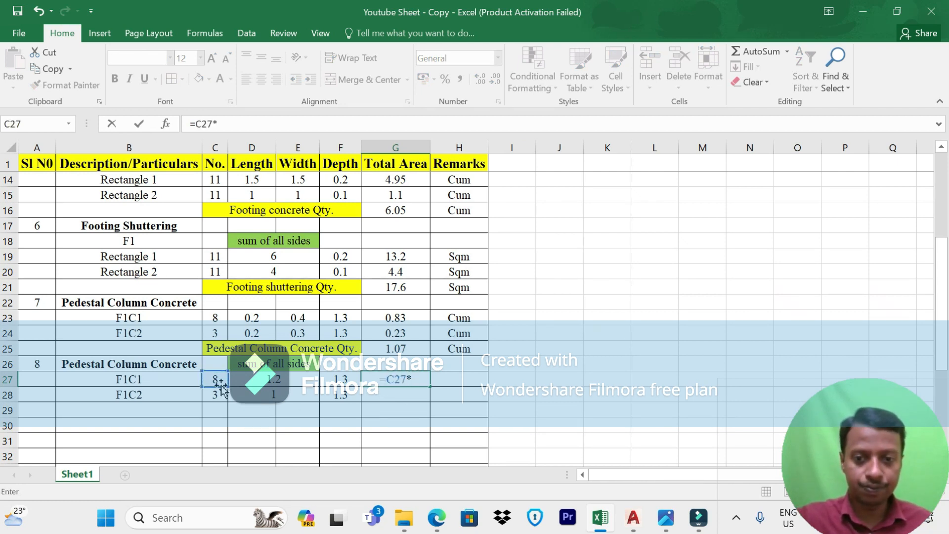
left_click(276, 380)
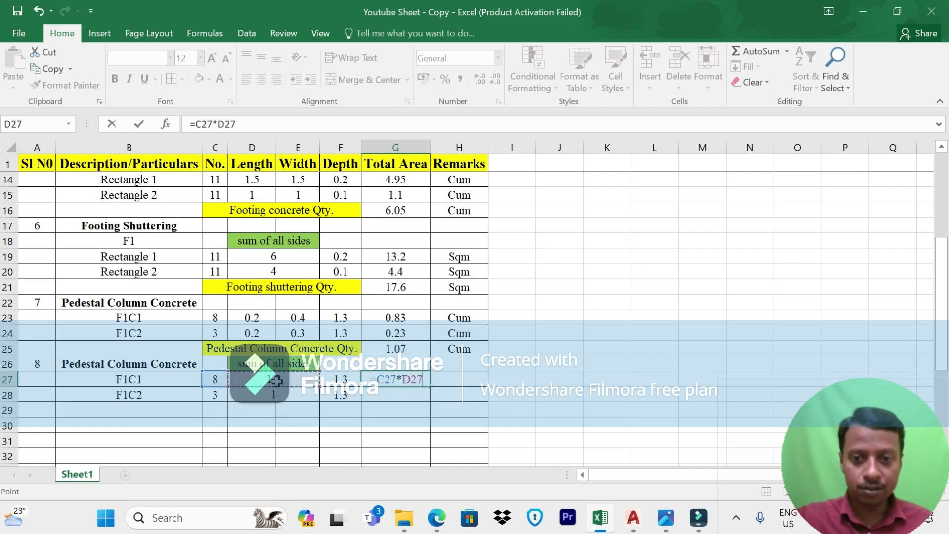
type("*")
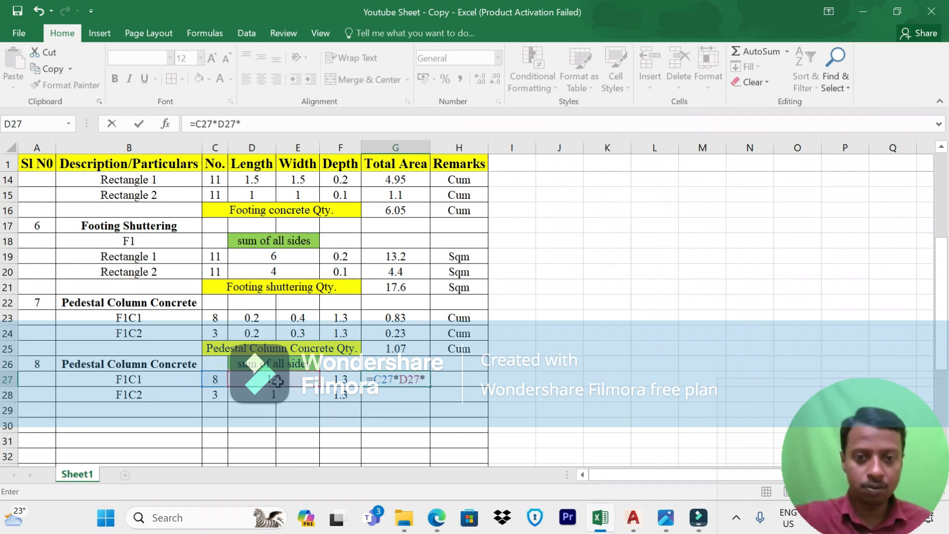
left_click(342, 379)
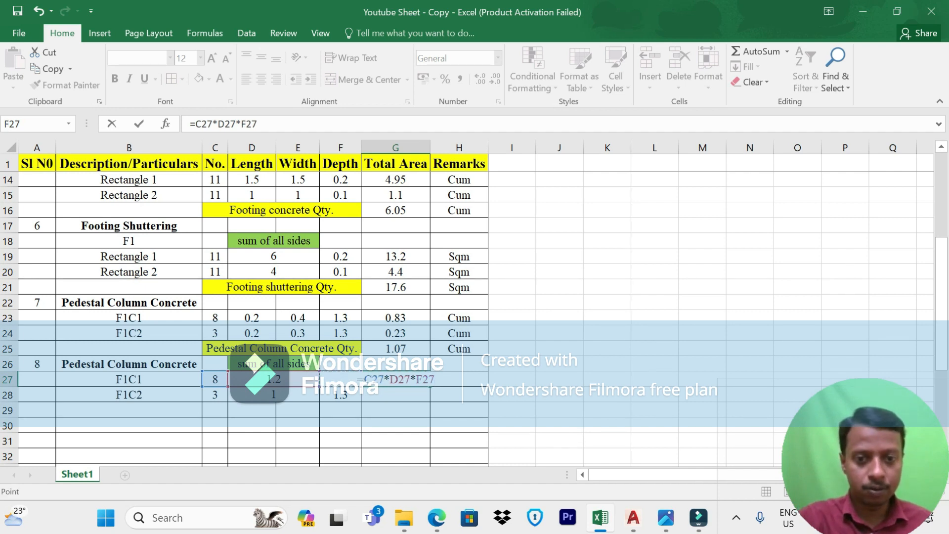
key("Return")
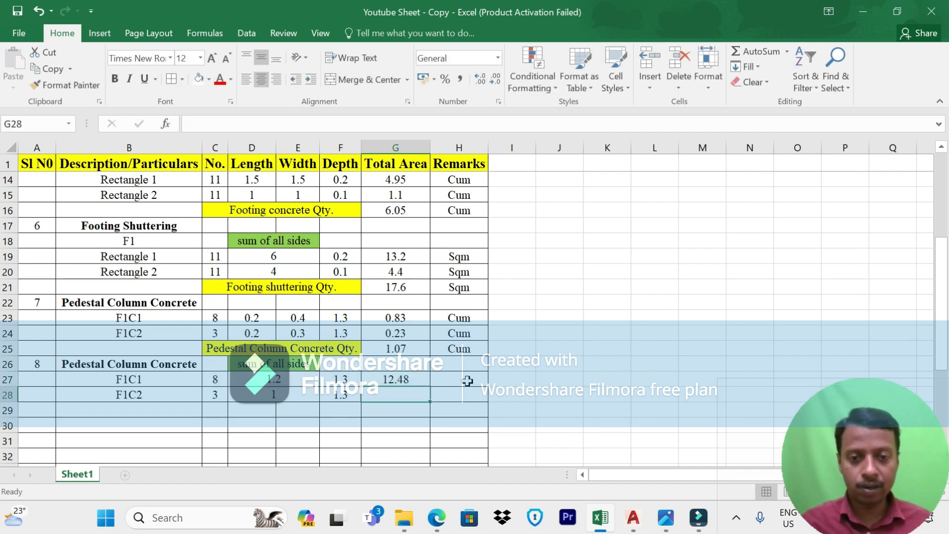
Step: Enter the unit Sqm in H27 and fill the total area formula and unit down from G27:H27 to row 28
left_click(468, 381)
type("sqm")
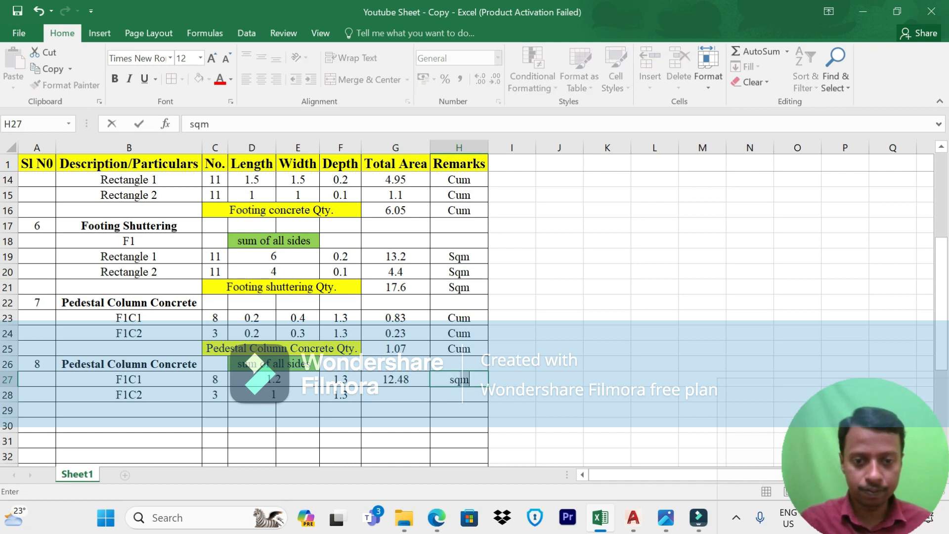
key("Return")
left_click_drag(411, 379, 488, 399)
Step: Enter the unit Sqm in H29 and total the F1C1 and F1C2 areas in G29 with AutoSum
left_click(455, 411)
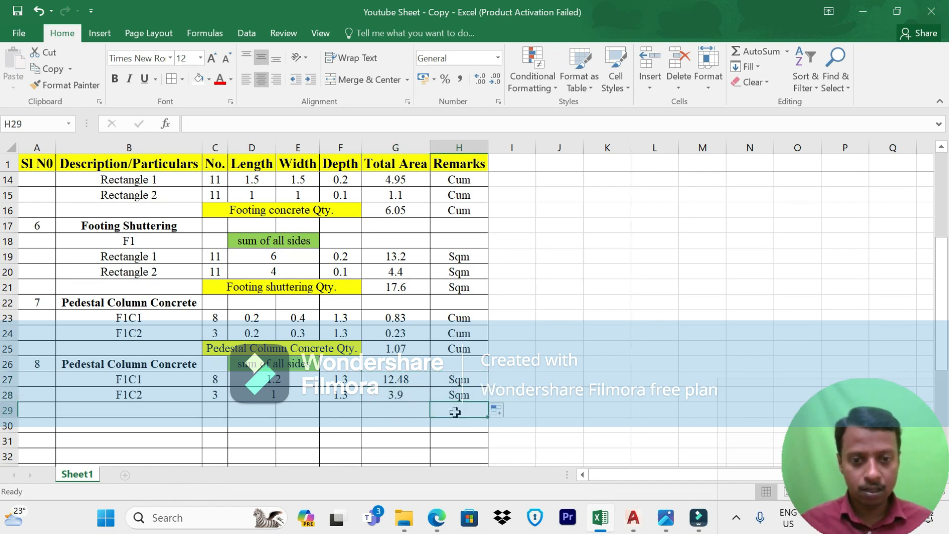
type("Sqm")
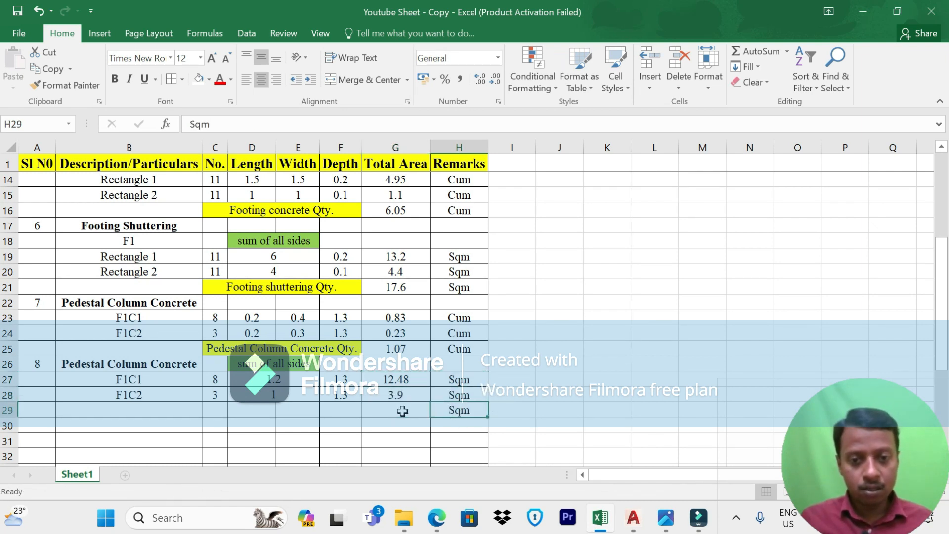
left_click(402, 411)
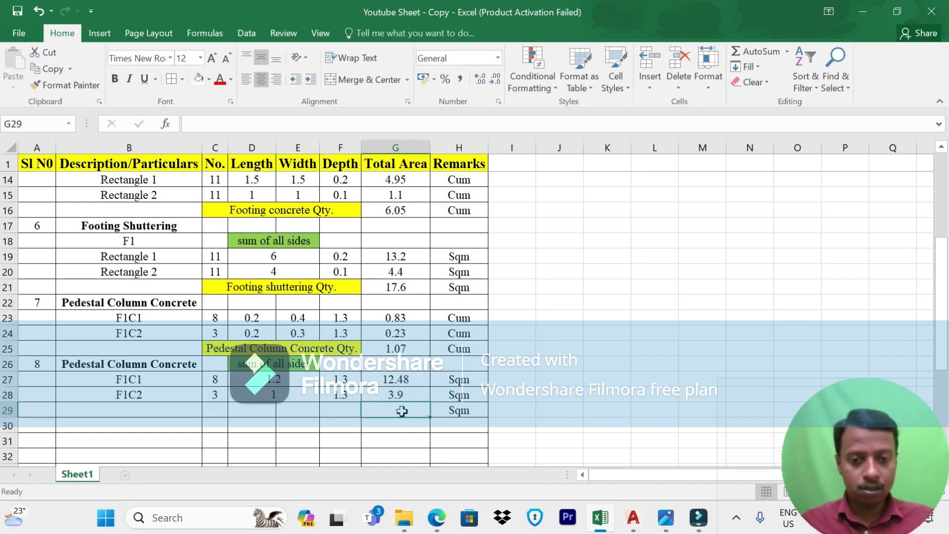
key("alt+equal")
key("Return")
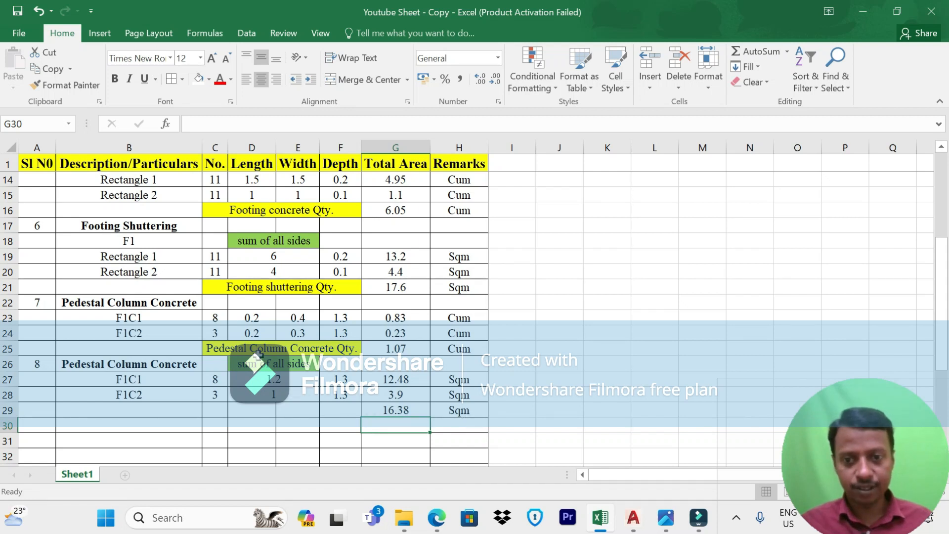
Step: Copy the highlighted Pedestal Column Concrete Qty. label from row 25 to the total row, starting at C29
left_click(258, 353)
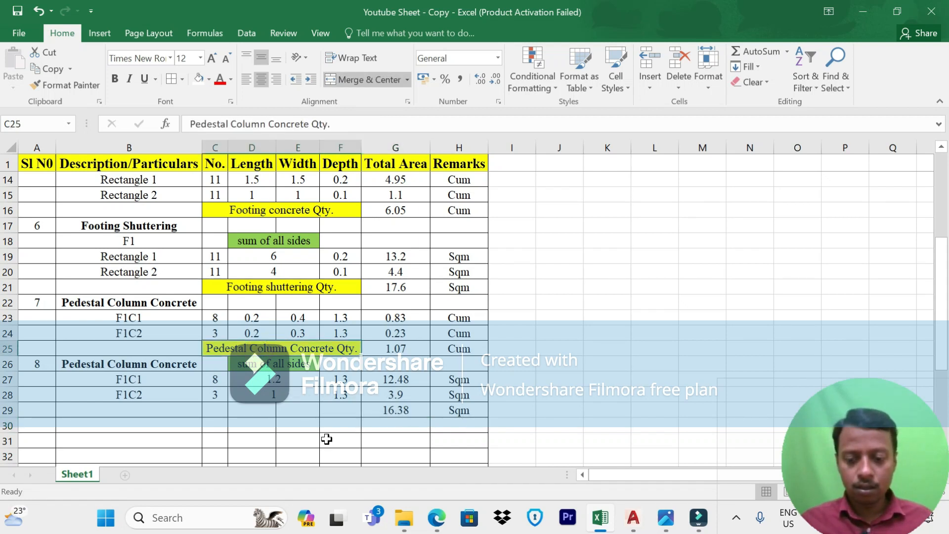
key("ctrl+c")
left_click(222, 410)
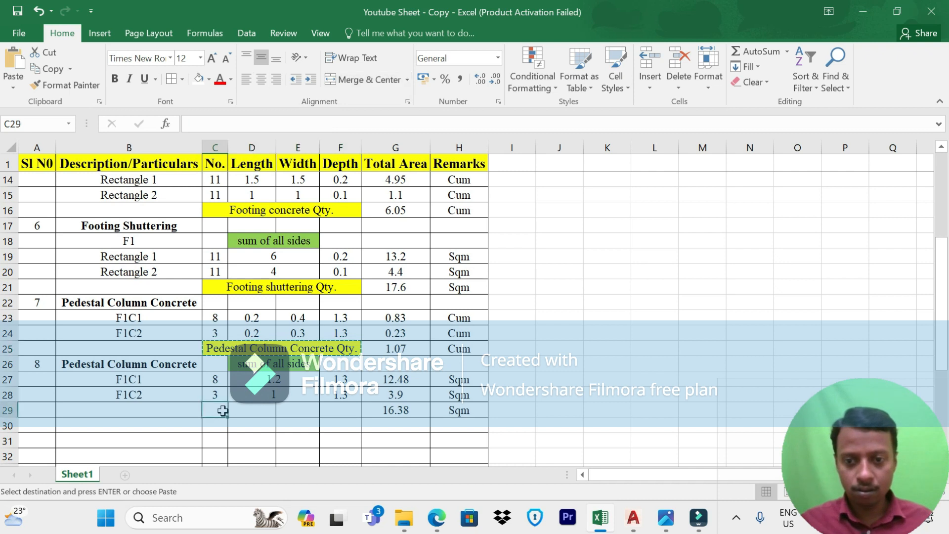
key("ctrl+v")
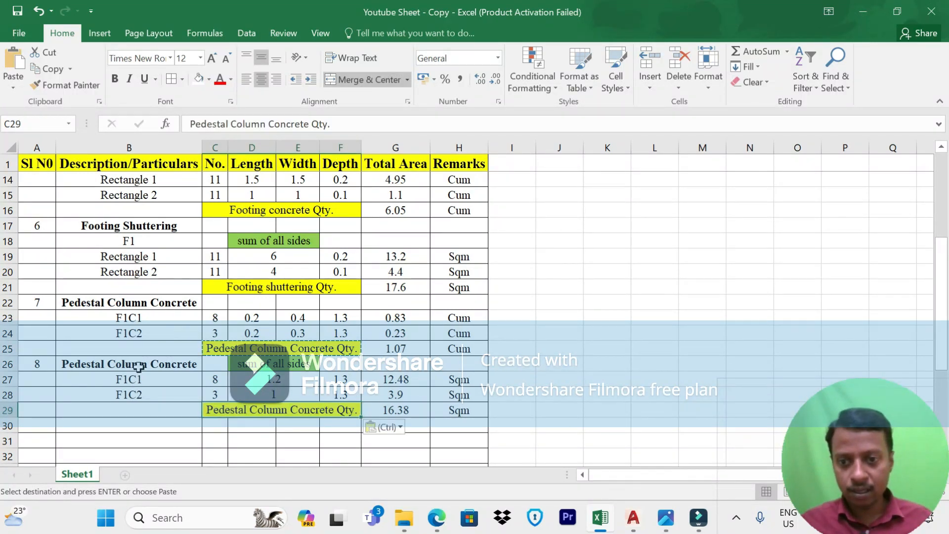
key("Escape")
Step: Change the item 8 heading in B26 to Pedestal Column Shuttering
double_click(196, 364)
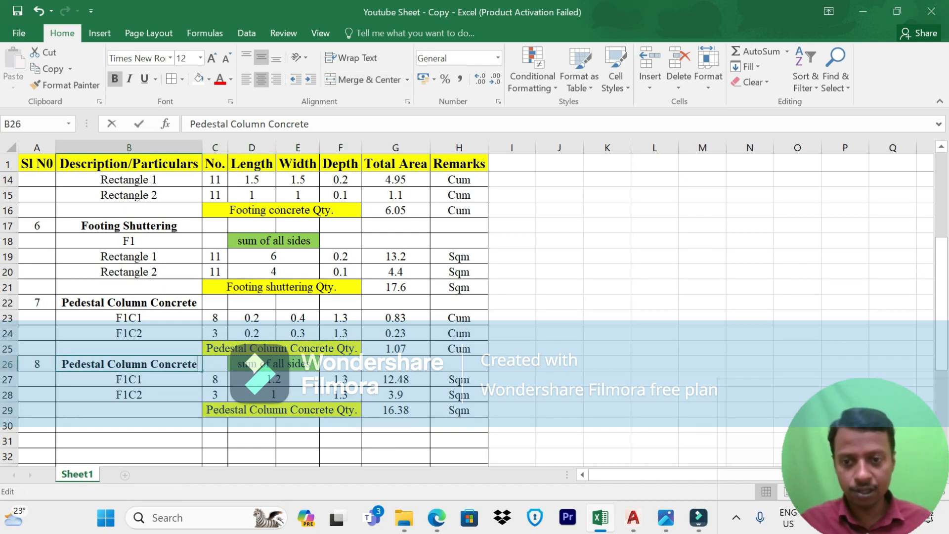
key("BackSpace")
key("BackSpace")
key("BackSpace")
key("BackSpace")
key("BackSpace")
key("BackSpace")
key("BackSpace")
key("BackSpace")
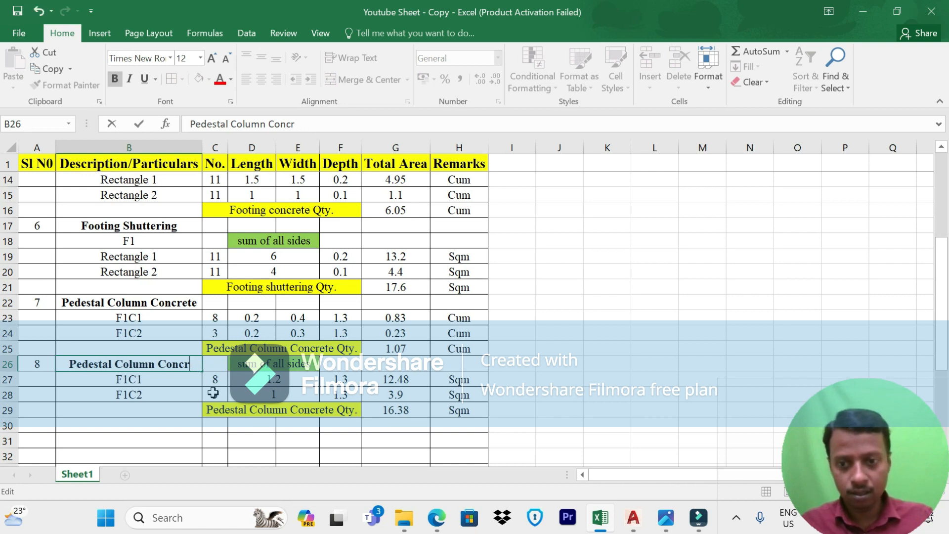
key("Caps_Lock")
type("S")
key("Caps_Lock")
type("h")
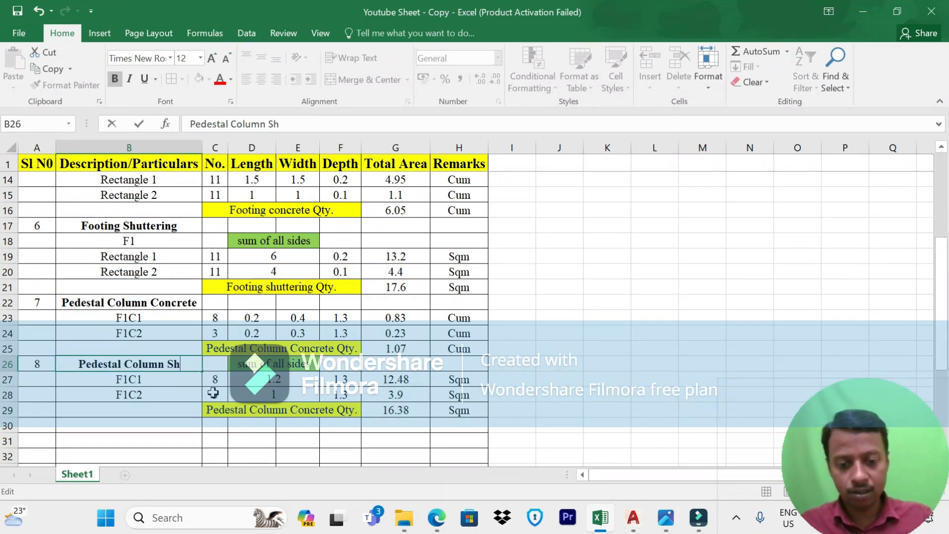
type("uttering")
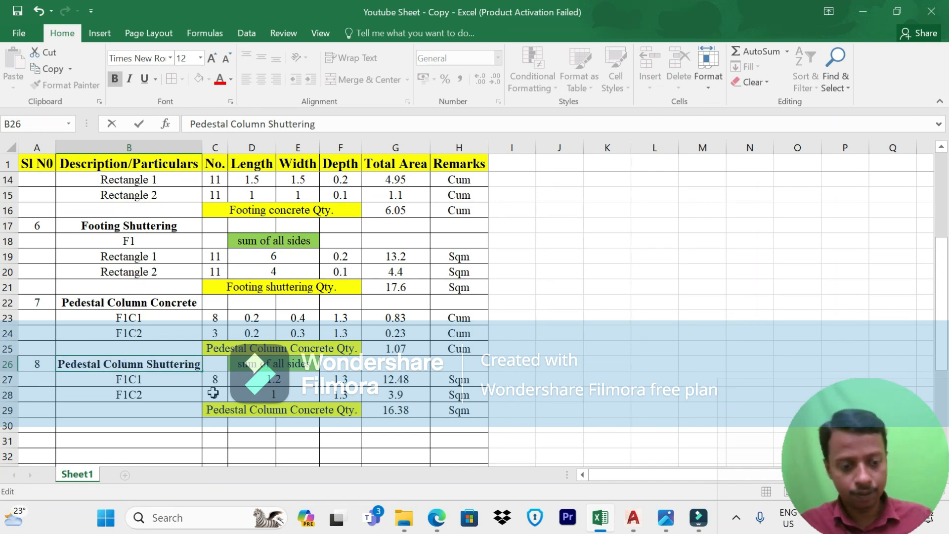
key("Return")
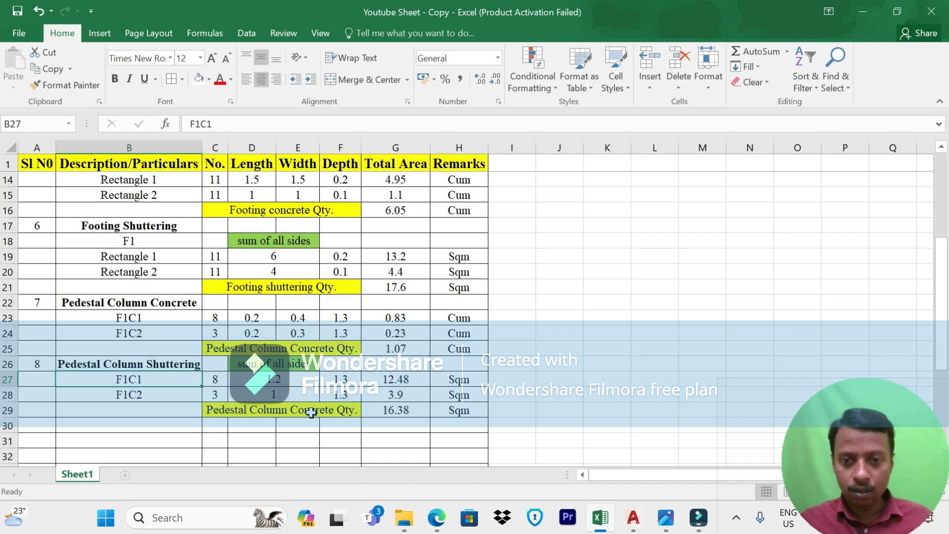
Step: Change the total label in C29 to Pedestal Column Shuttering Qty
left_click(331, 412)
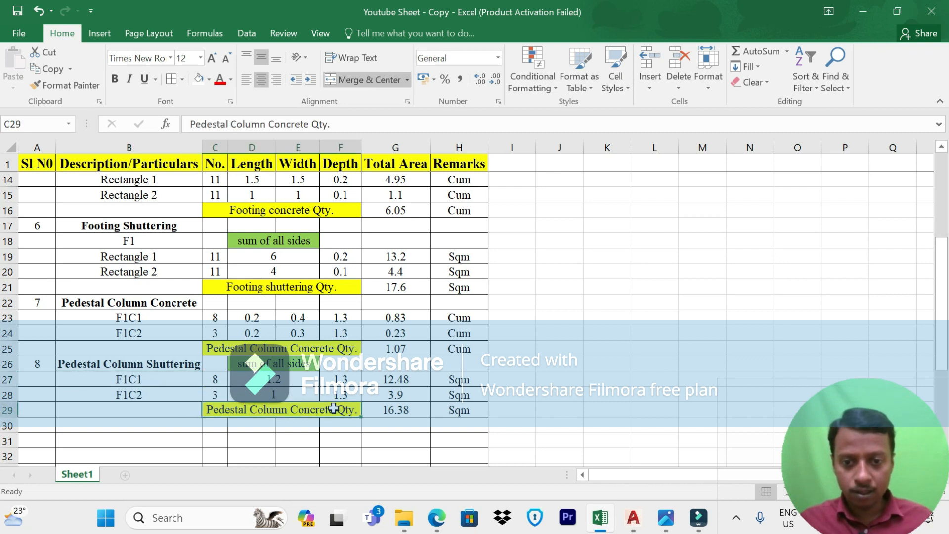
double_click(334, 410)
key("BackSpace")
key("BackSpace")
key("BackSpace")
key("BackSpace")
key("BackSpace")
key("BackSpace")
key("BackSpace")
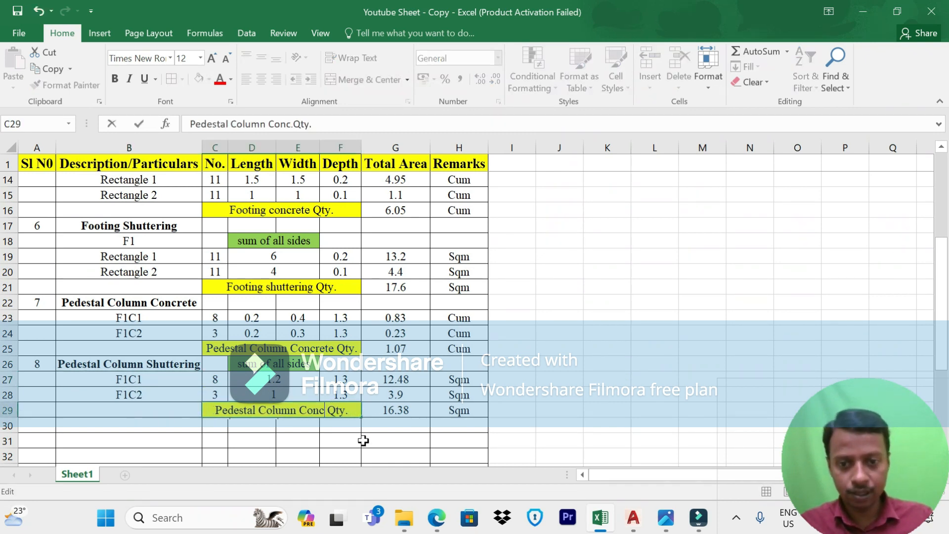
key("BackSpace")
key("Caps_Lock")
type("S")
key("Caps_Lock")
type("hutterin")
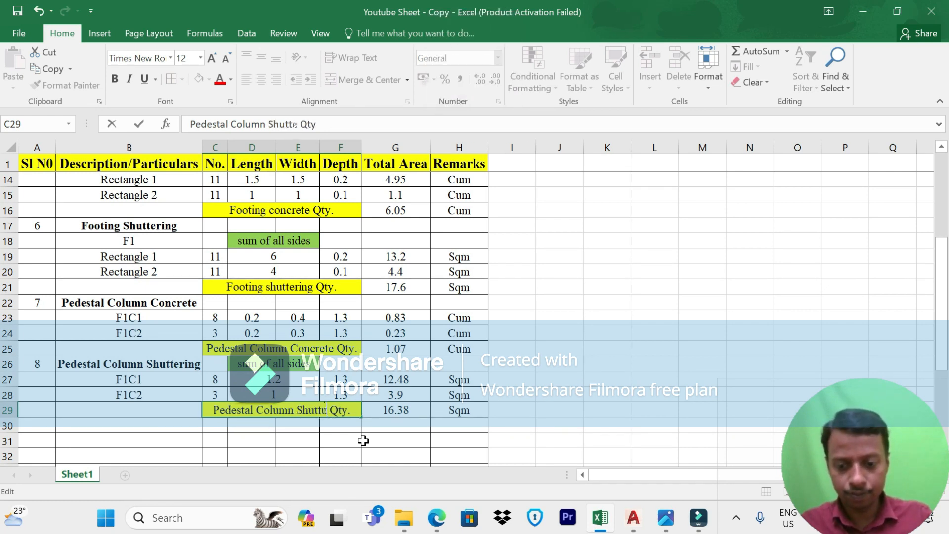
type("g")
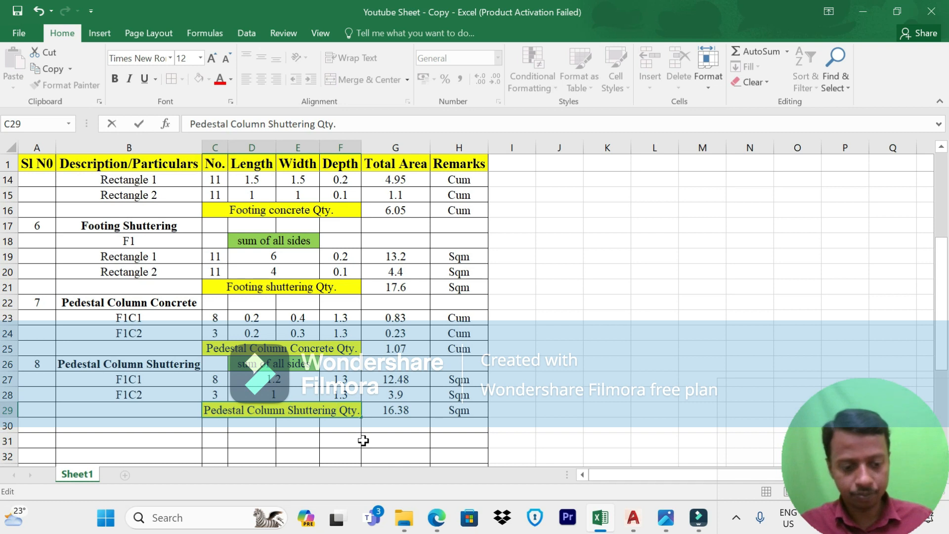
key("Return")
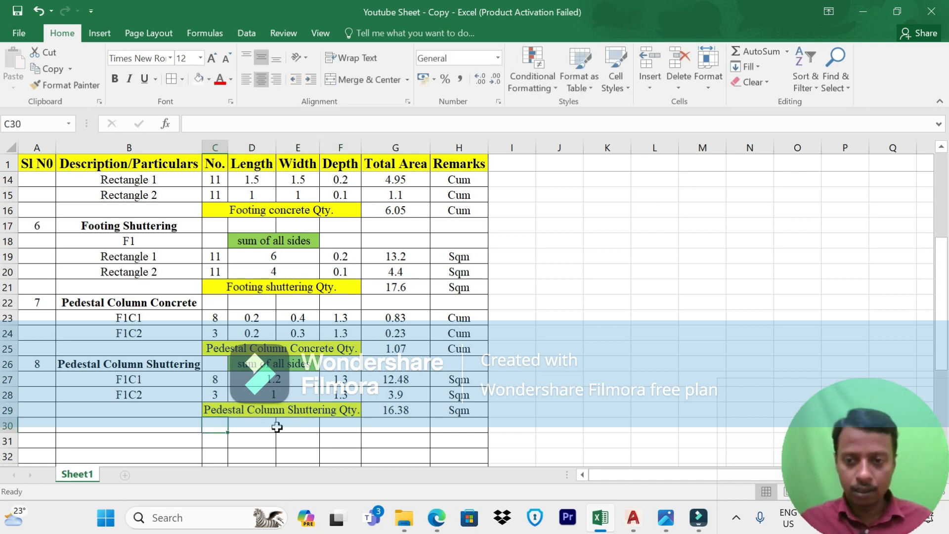
Step: Review the estimate's items and quantities from Site Cleaning through Pedestal Column Shuttering
scroll(277, 427, "down", 1)
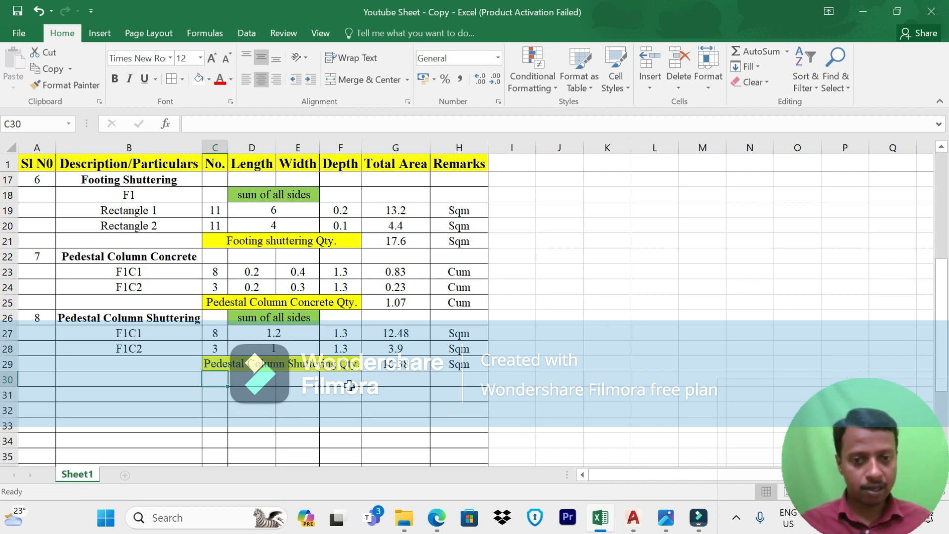
scroll(349, 387, "up", 1)
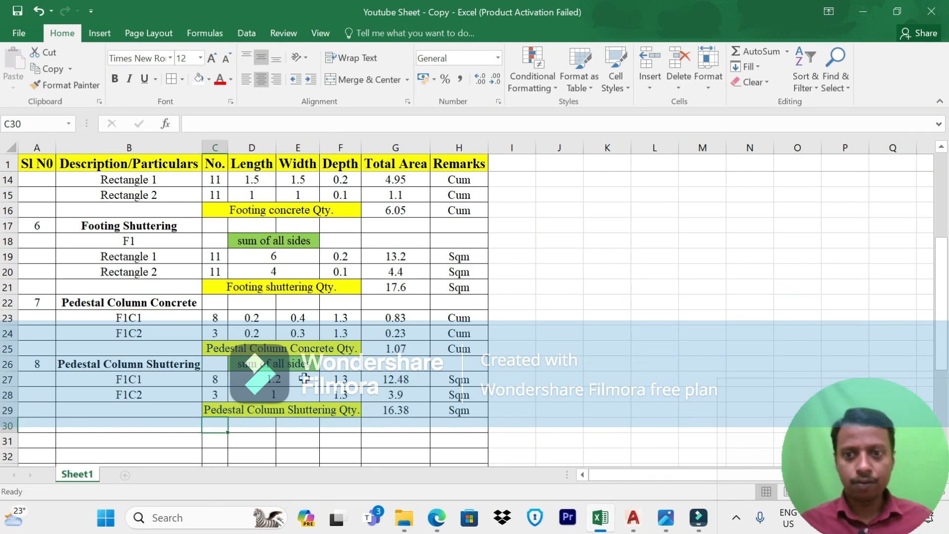
scroll(296, 270, "up", 1)
scroll(296, 270, "up", 2)
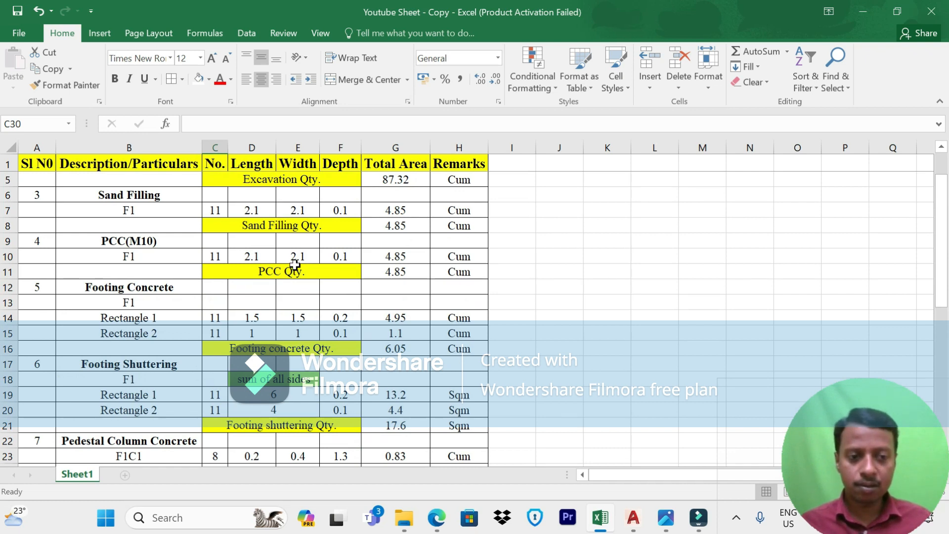
scroll(296, 266, "up", 1)
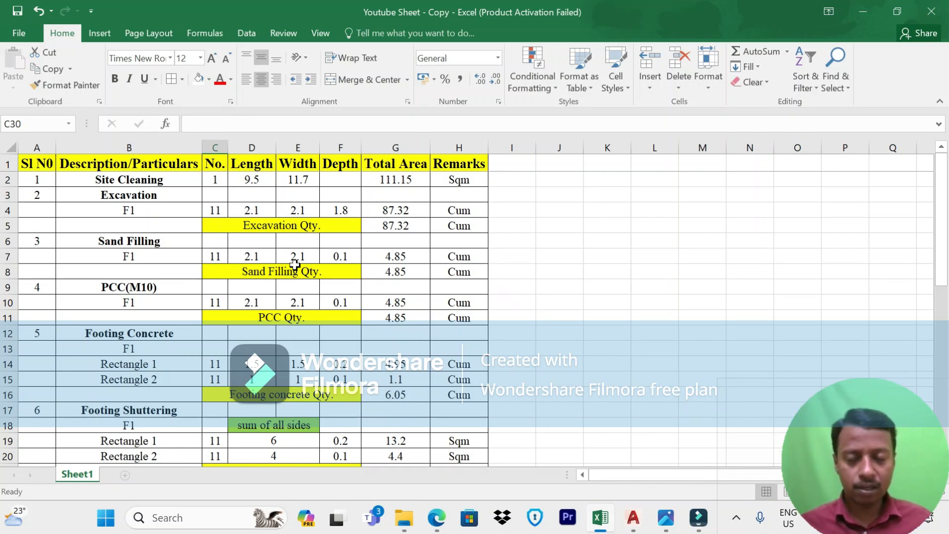
scroll(313, 308, "down", 2)
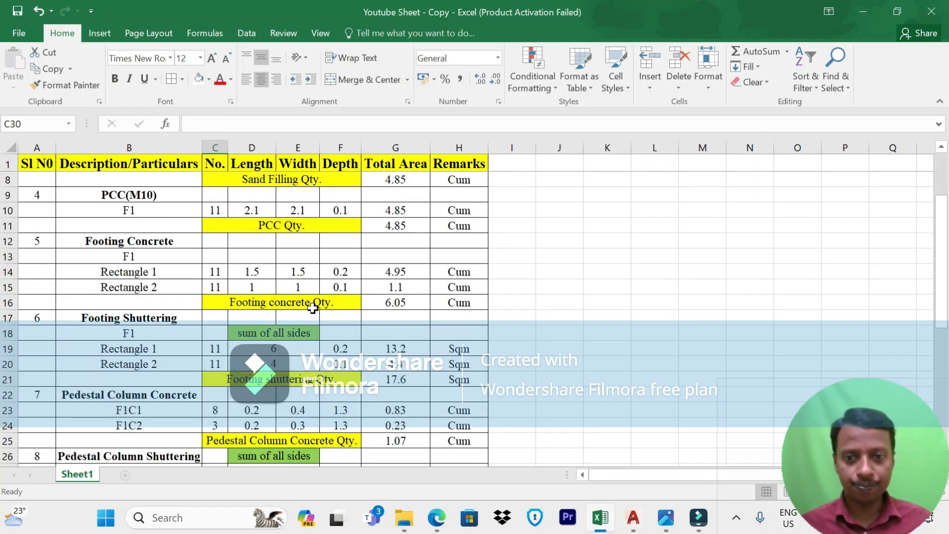
scroll(313, 308, "down", 2)
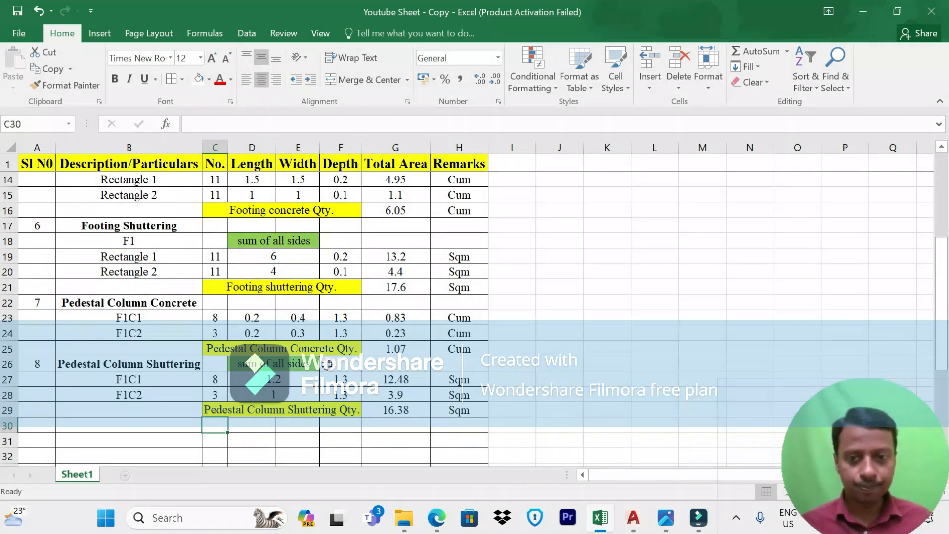
Step: Enter serial number 9 in A30 for the next item and move to its description cell B30
scroll(327, 364, "down", 1)
left_click(46, 379)
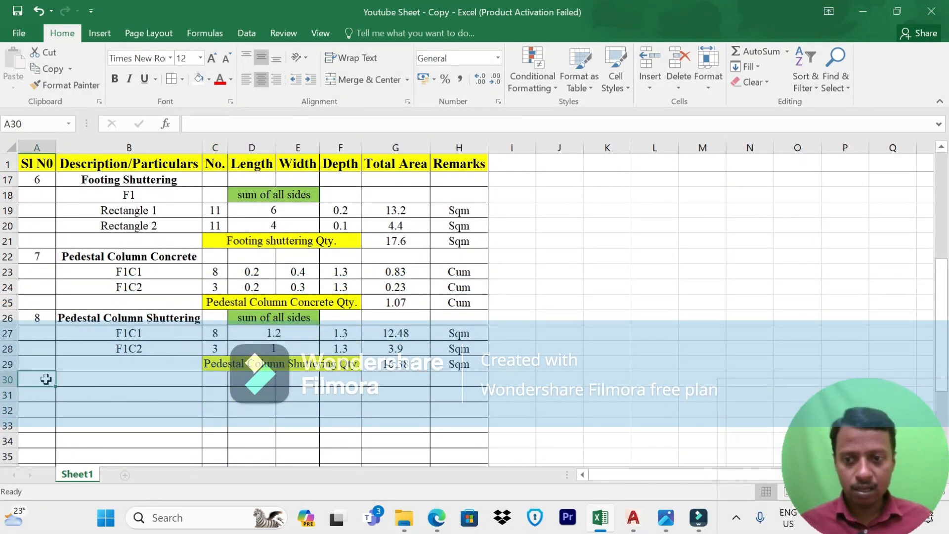
key("F2")
type("9")
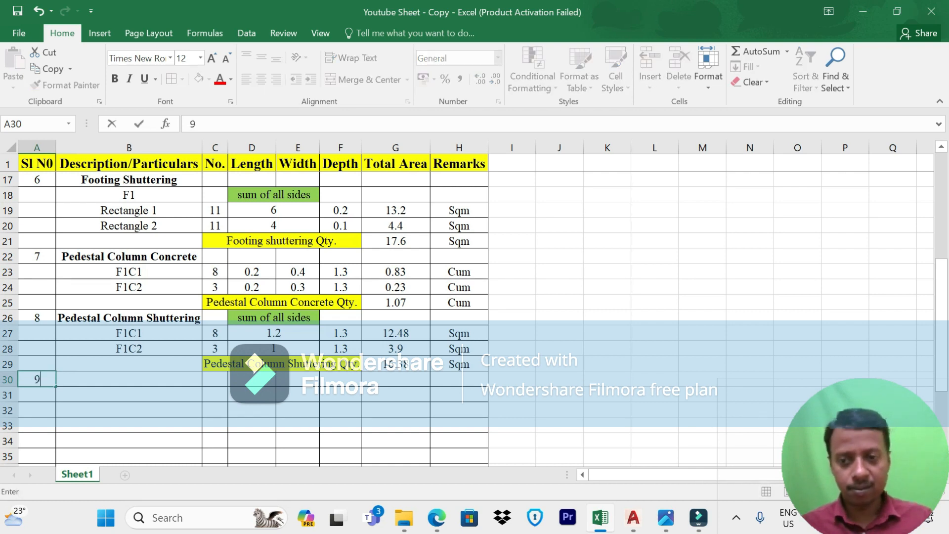
left_click(141, 384)
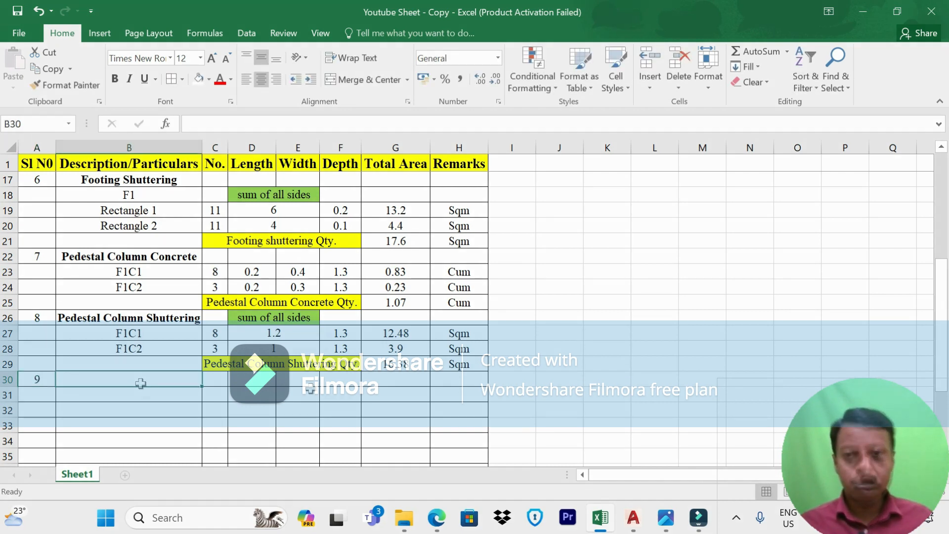